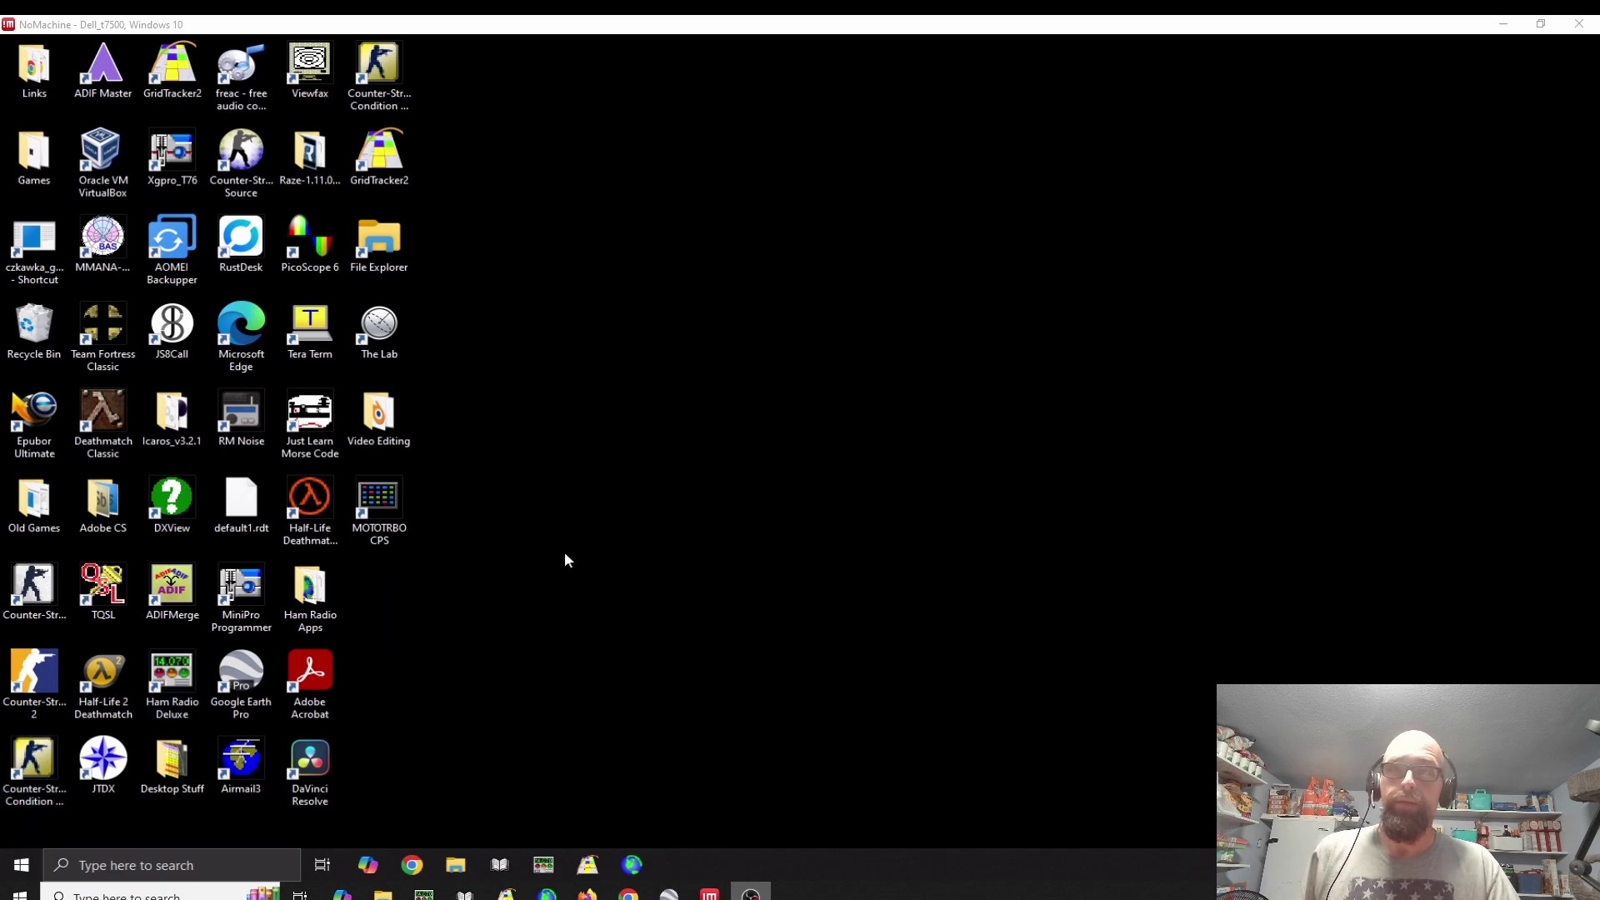
# Launch the MOTOTRBO Customer Programming Software from its desktop icon
pyautogui.doubleClick(379, 510)
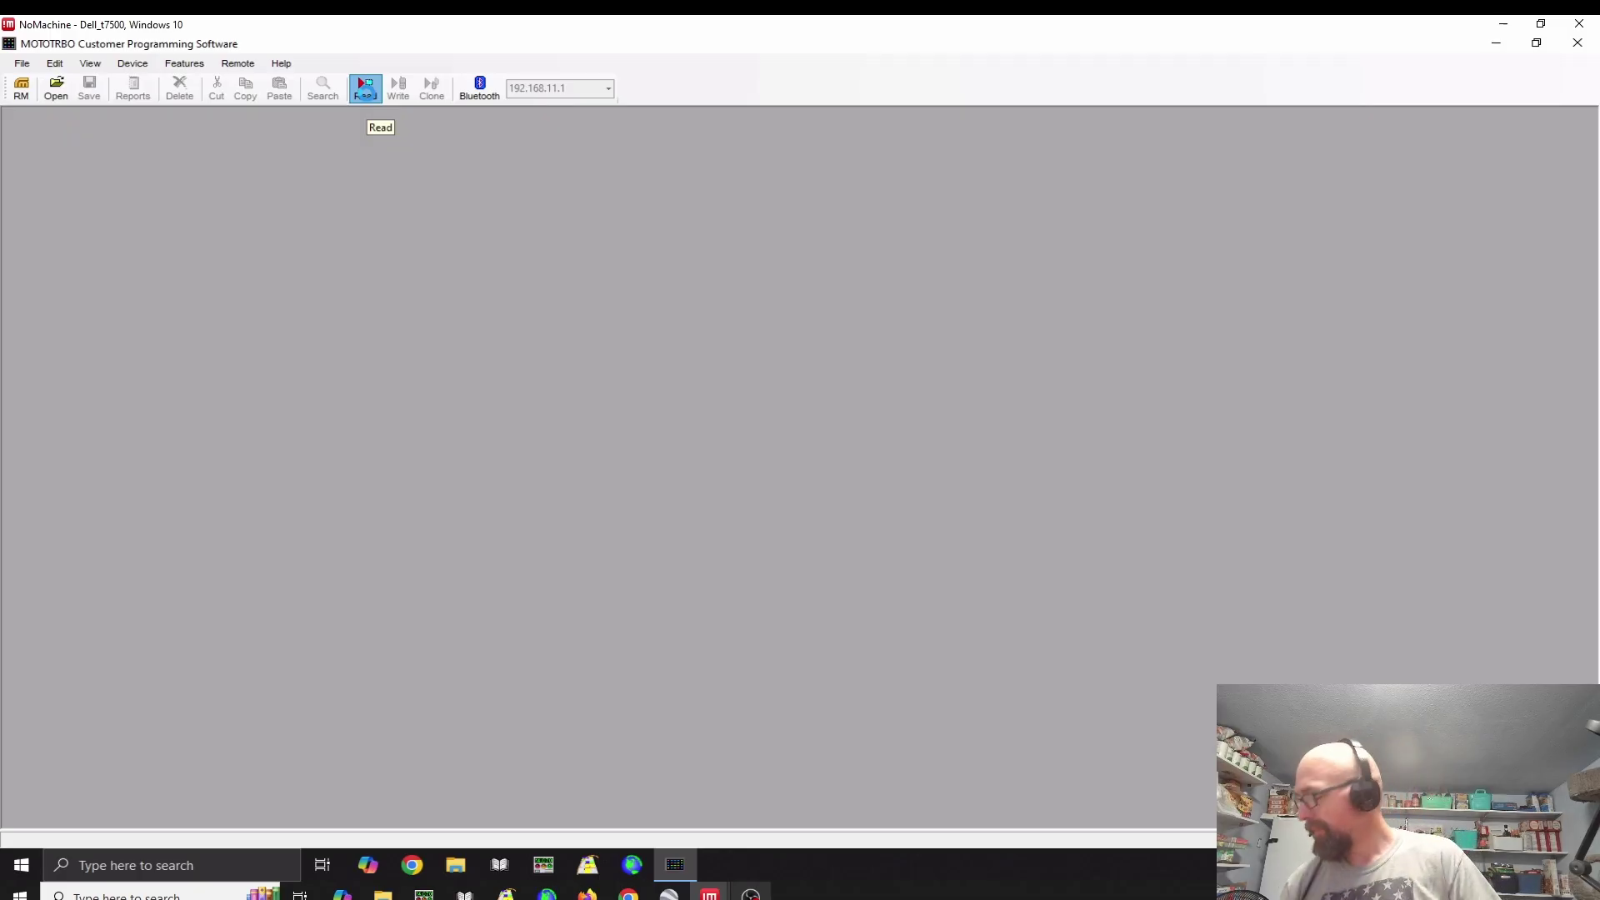
# Read the XPR 4550 codeplug from the radio at 192.168.11.1
pyautogui.click(366, 88)
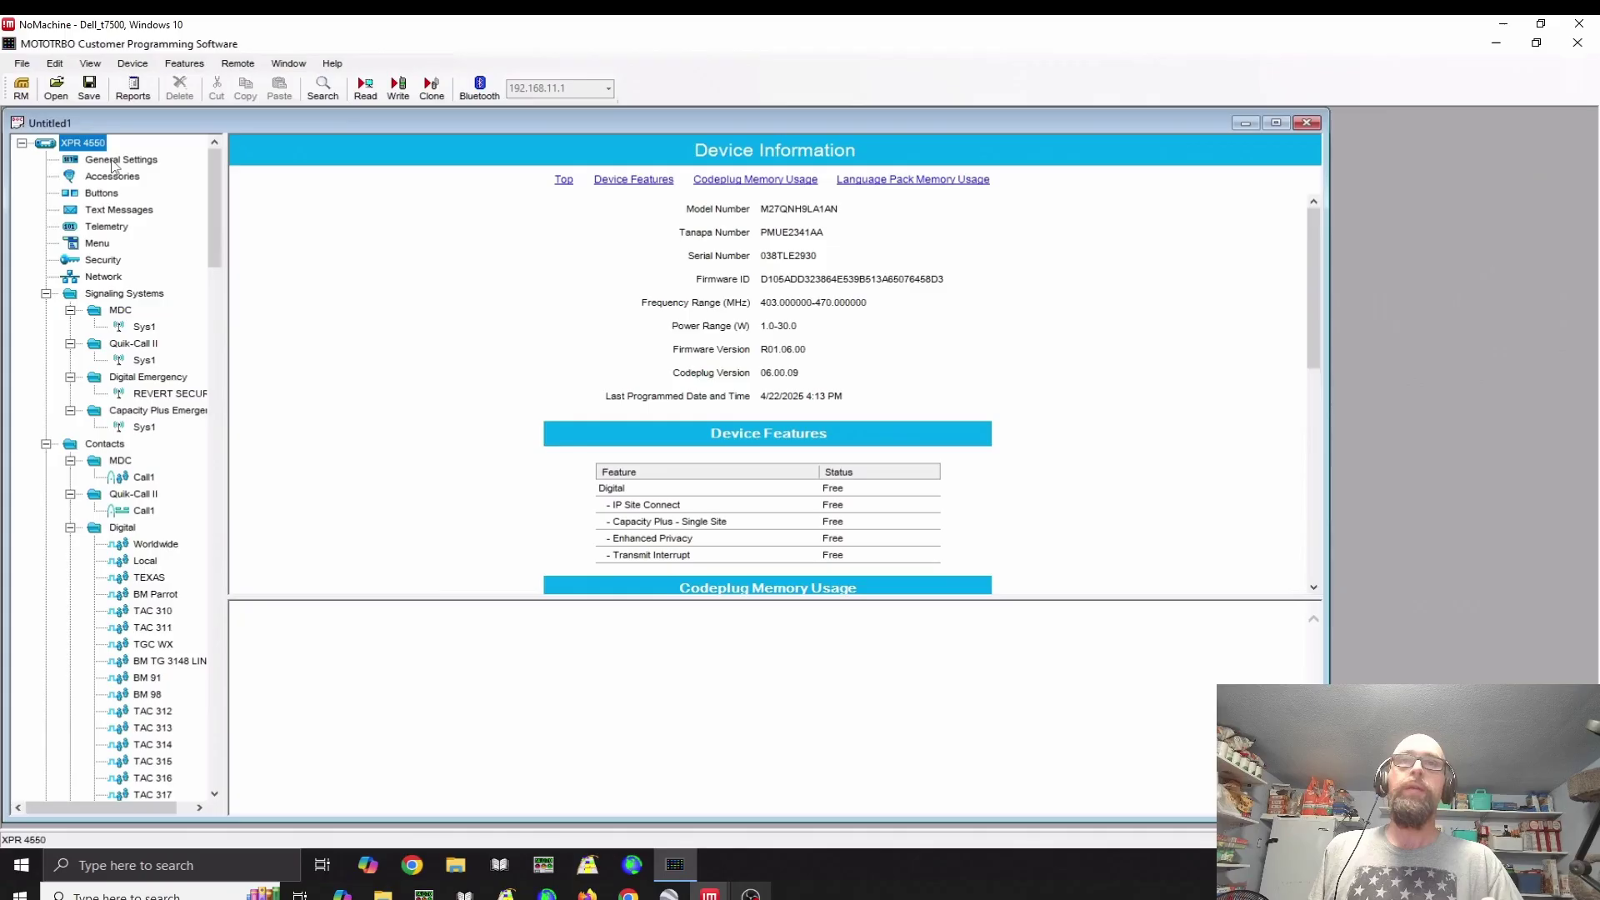
# Review General Settings, Accessories, and the REVERT SECURITY digital emergency system with Alarm Type Disabled
pyautogui.click(113, 160)
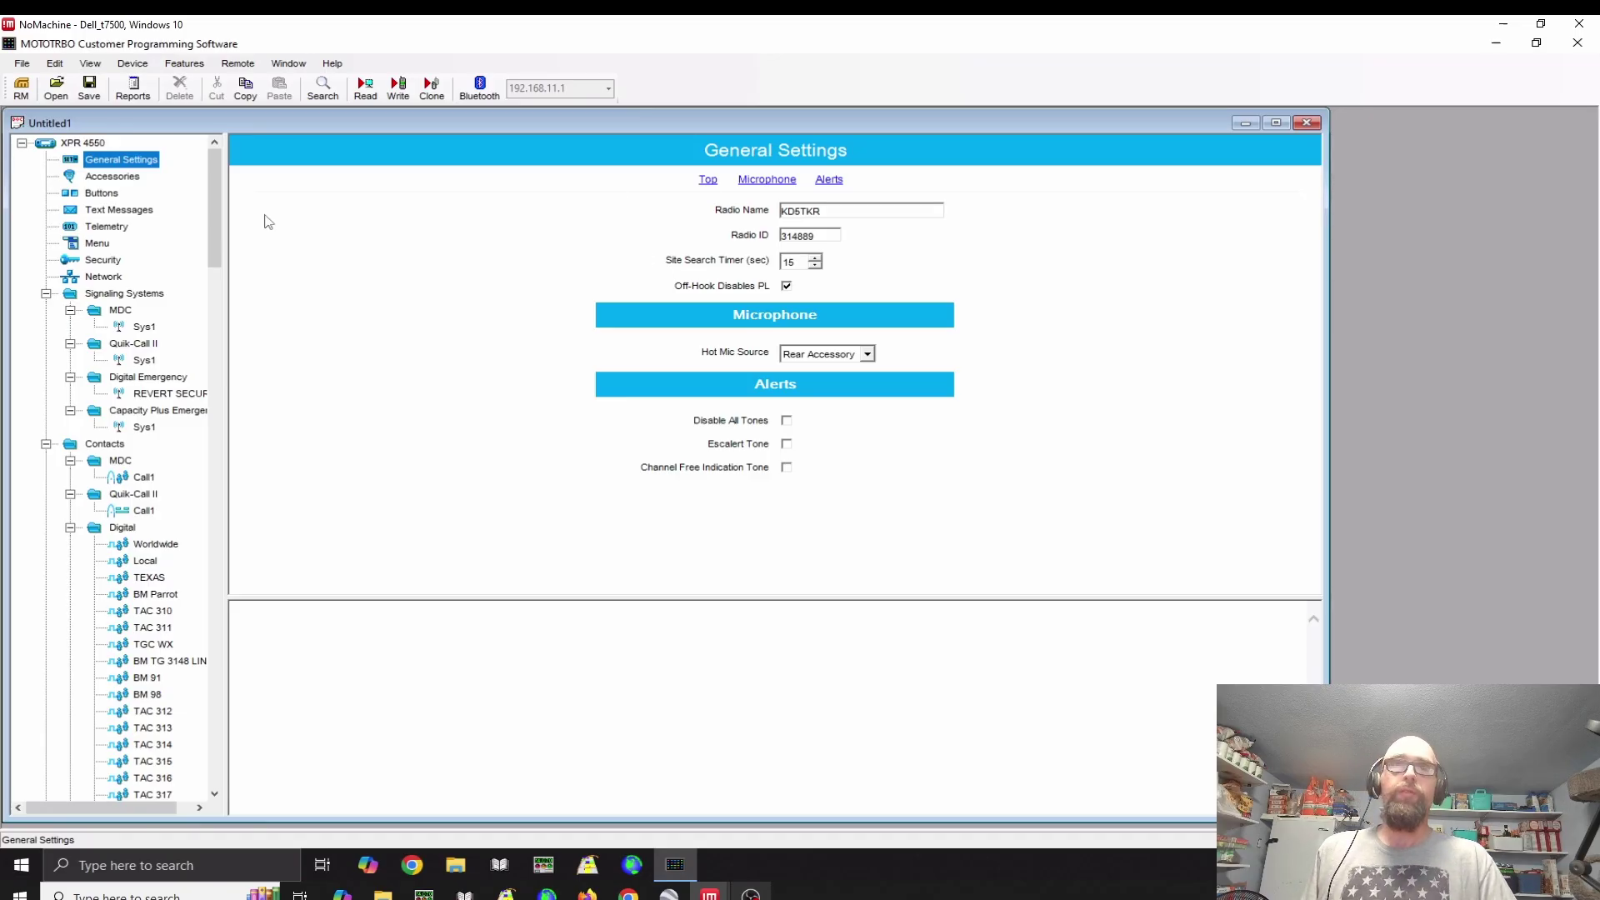
pyautogui.click(117, 179)
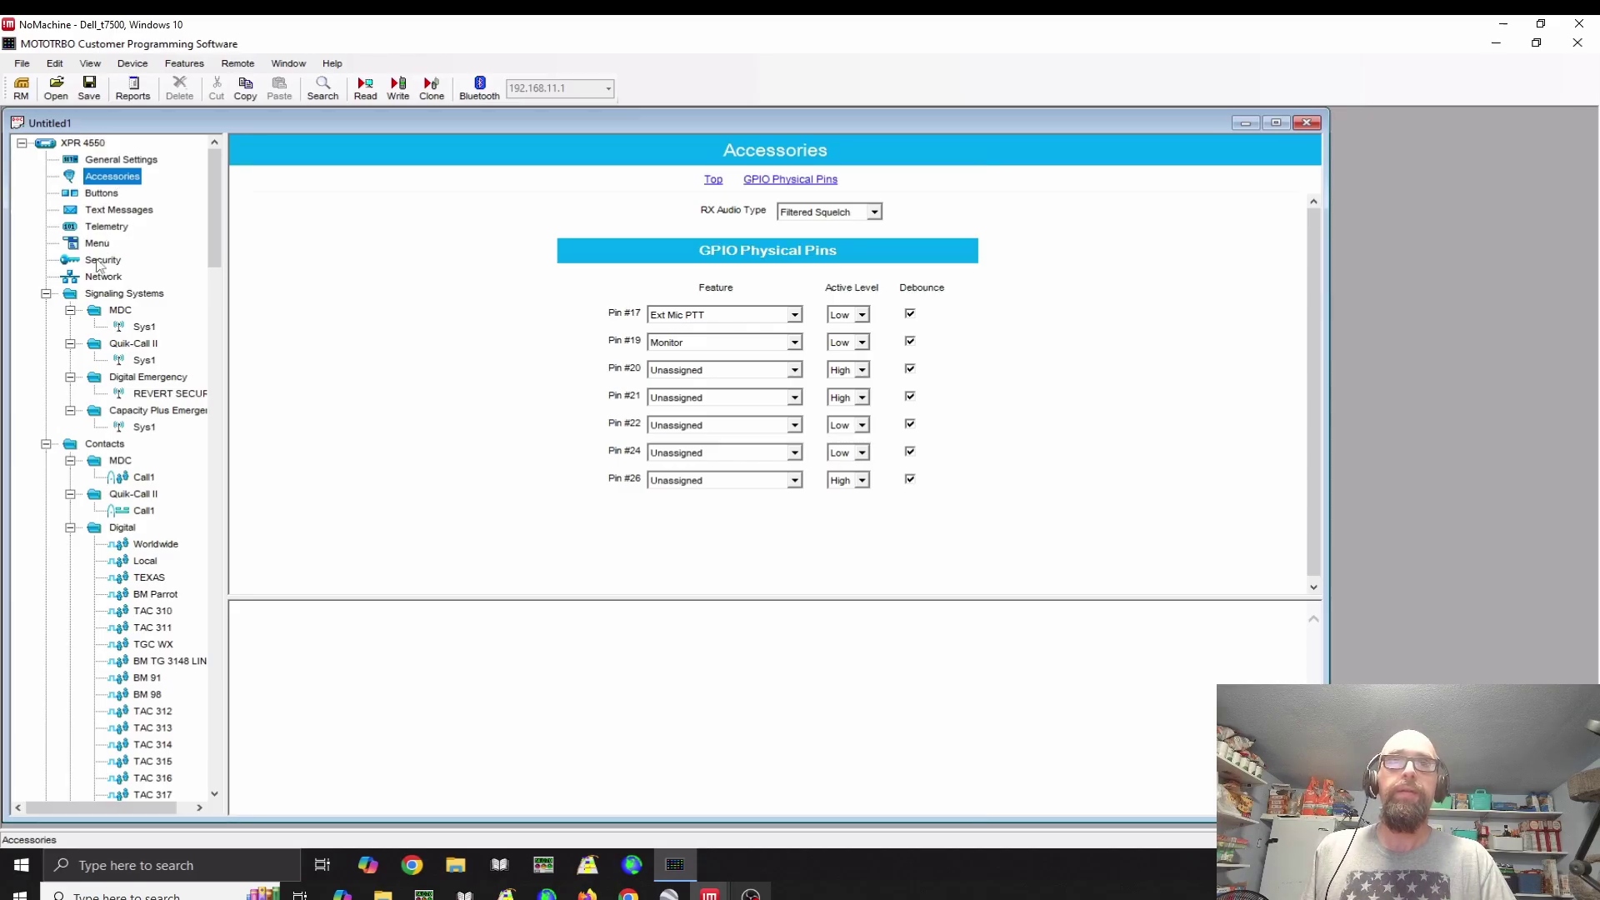
pyautogui.click(138, 380)
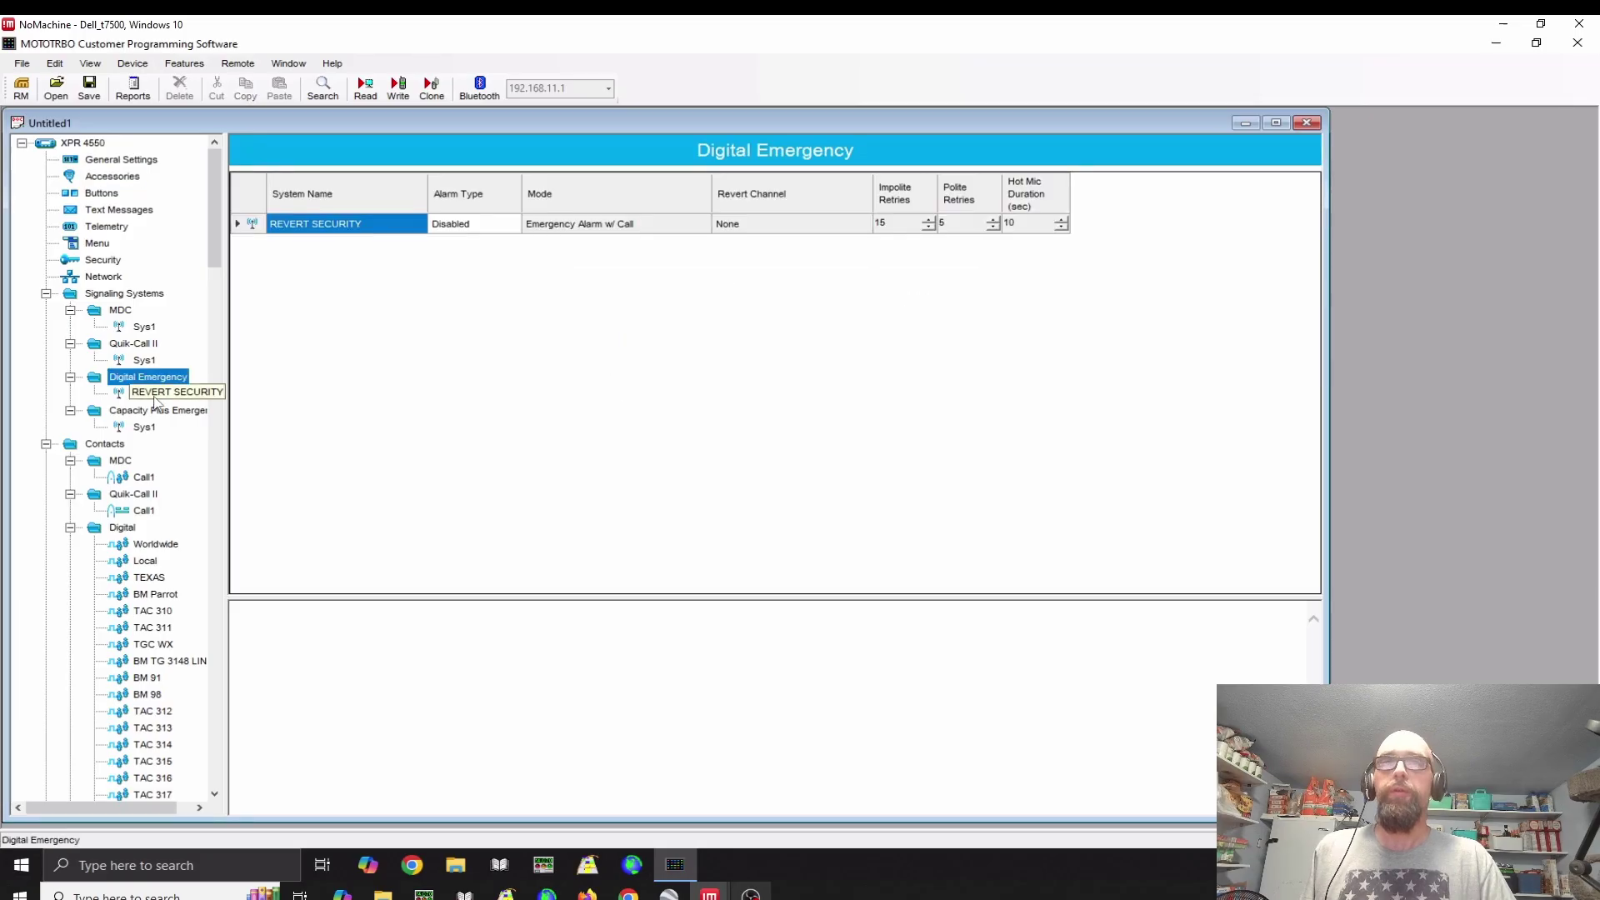
pyautogui.click(154, 397)
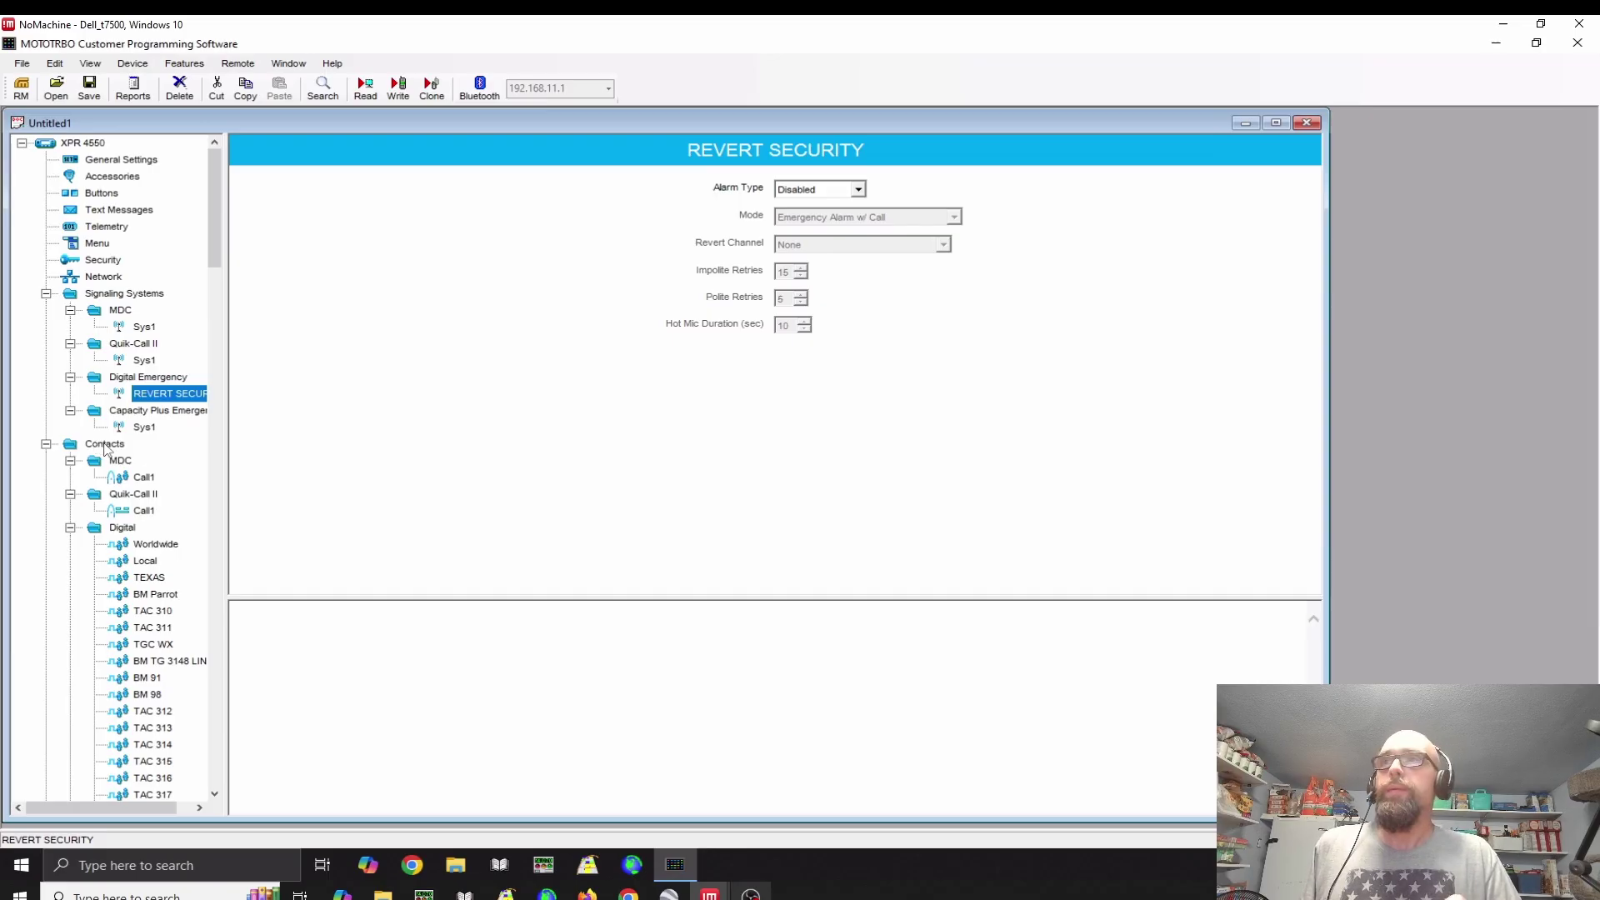
# Check the call IDs of the Worldwide, BM 91 and BM 98 digital contacts
pyautogui.click(104, 446)
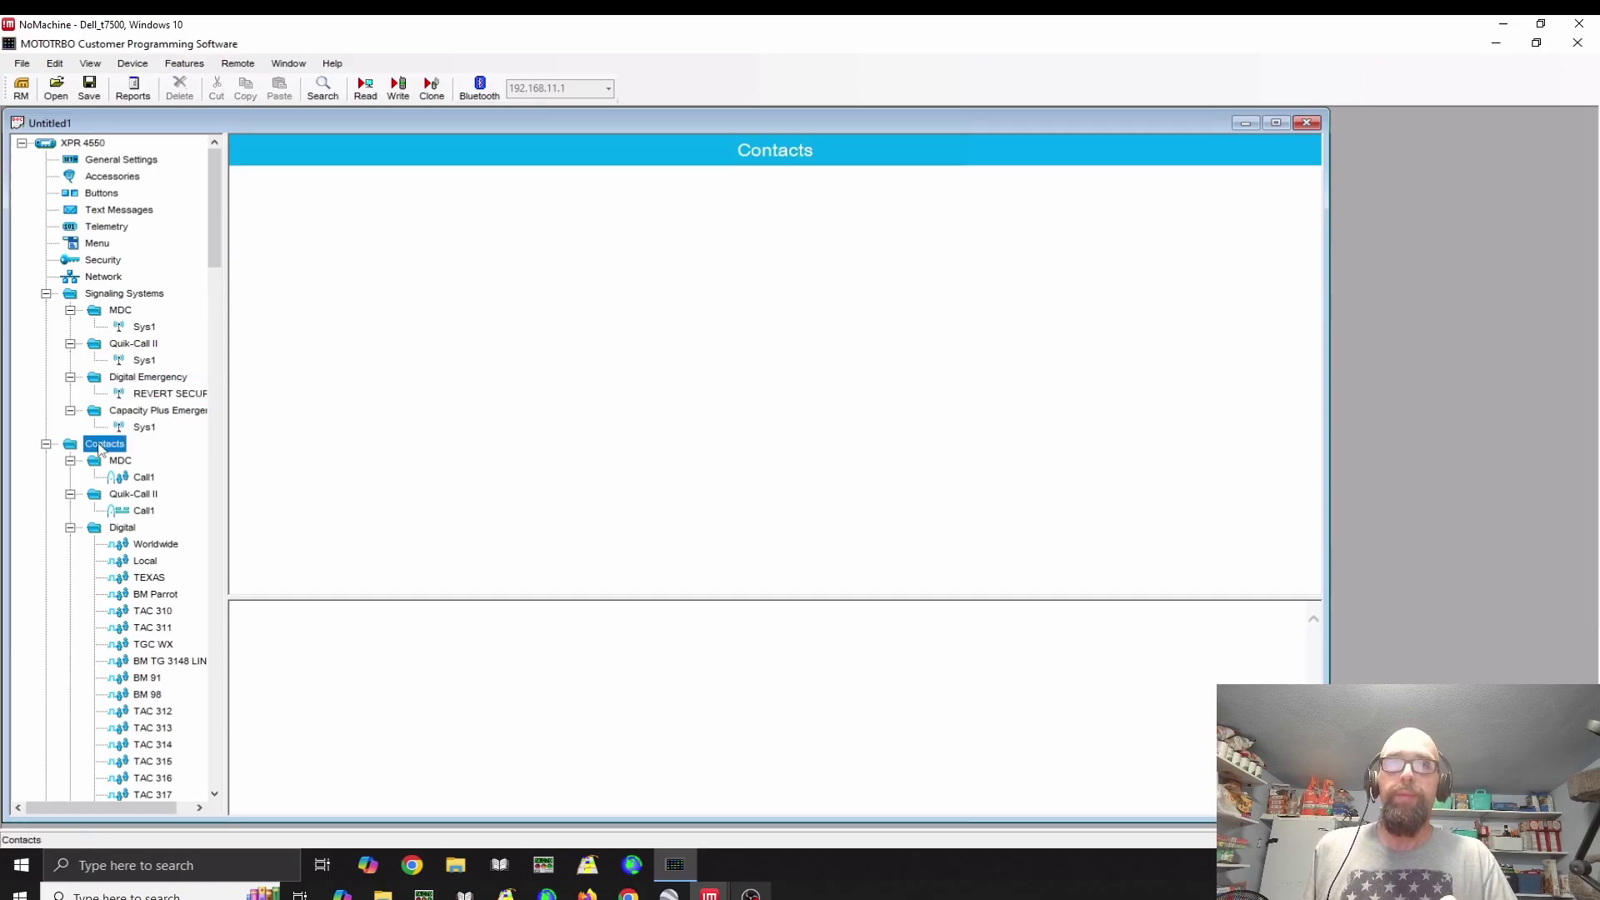
pyautogui.scroll(-2, 128, 469)
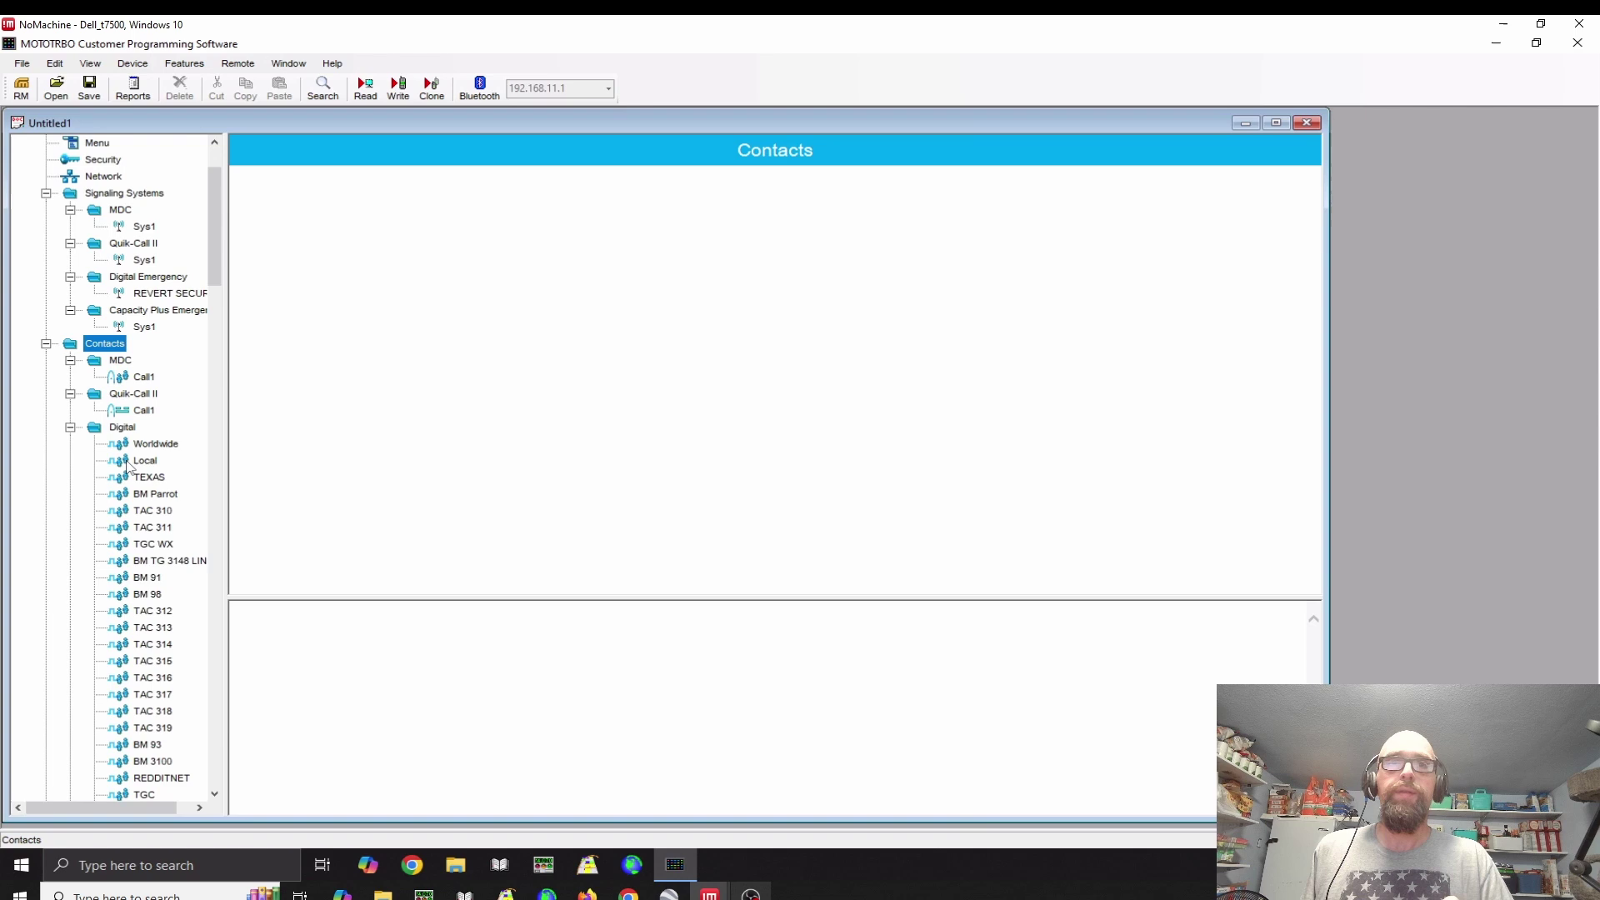
pyautogui.scroll(-2, 128, 468)
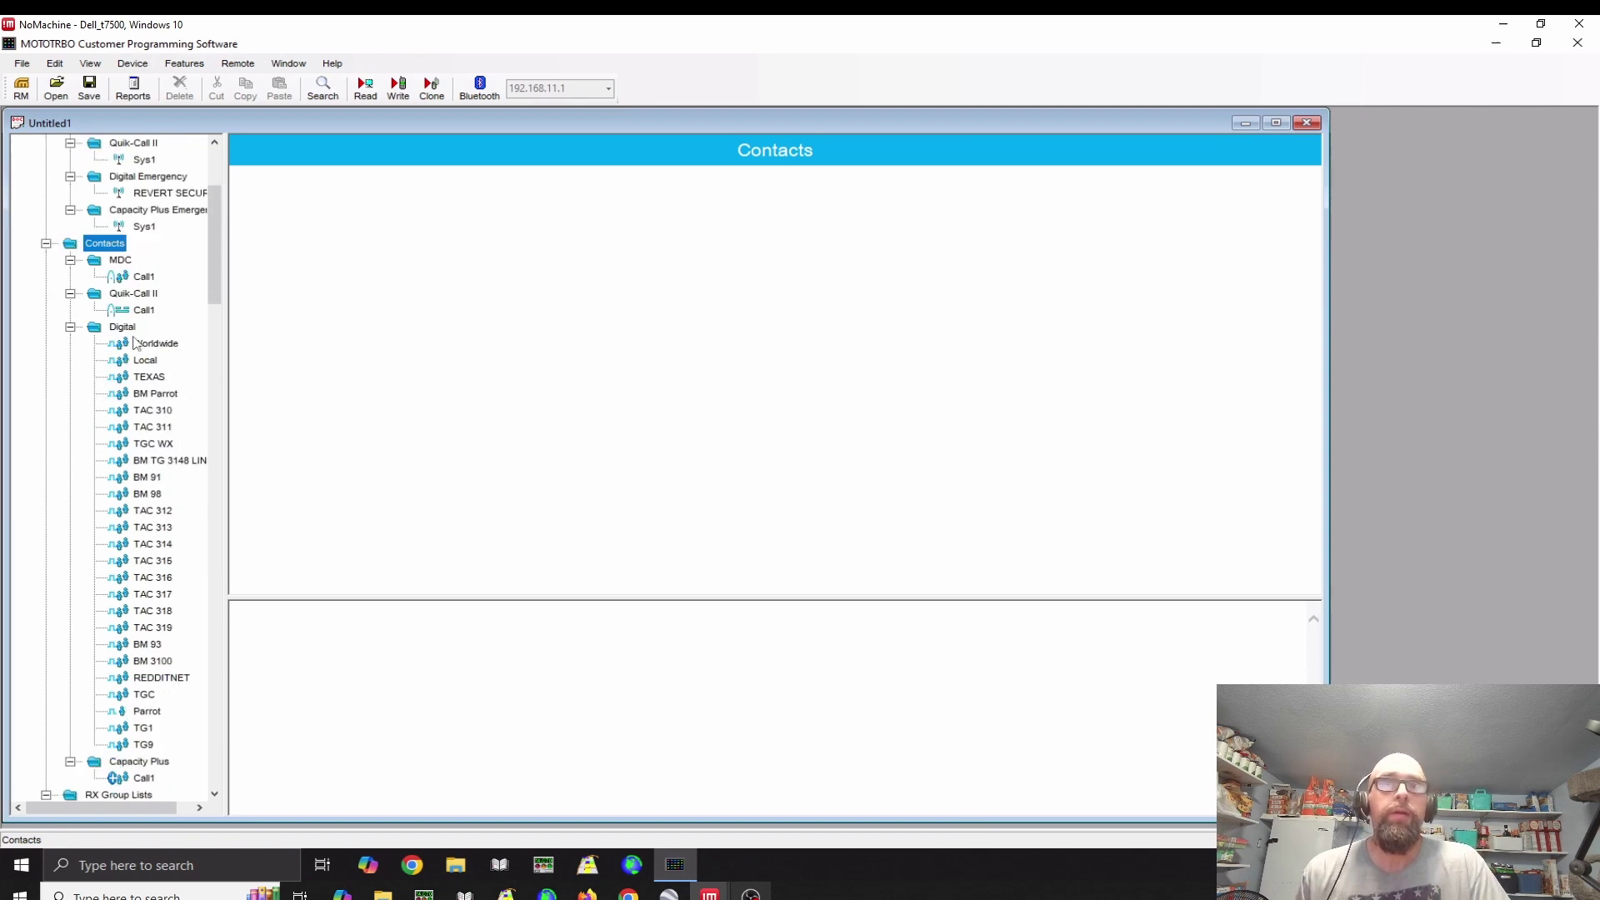
pyautogui.click(159, 347)
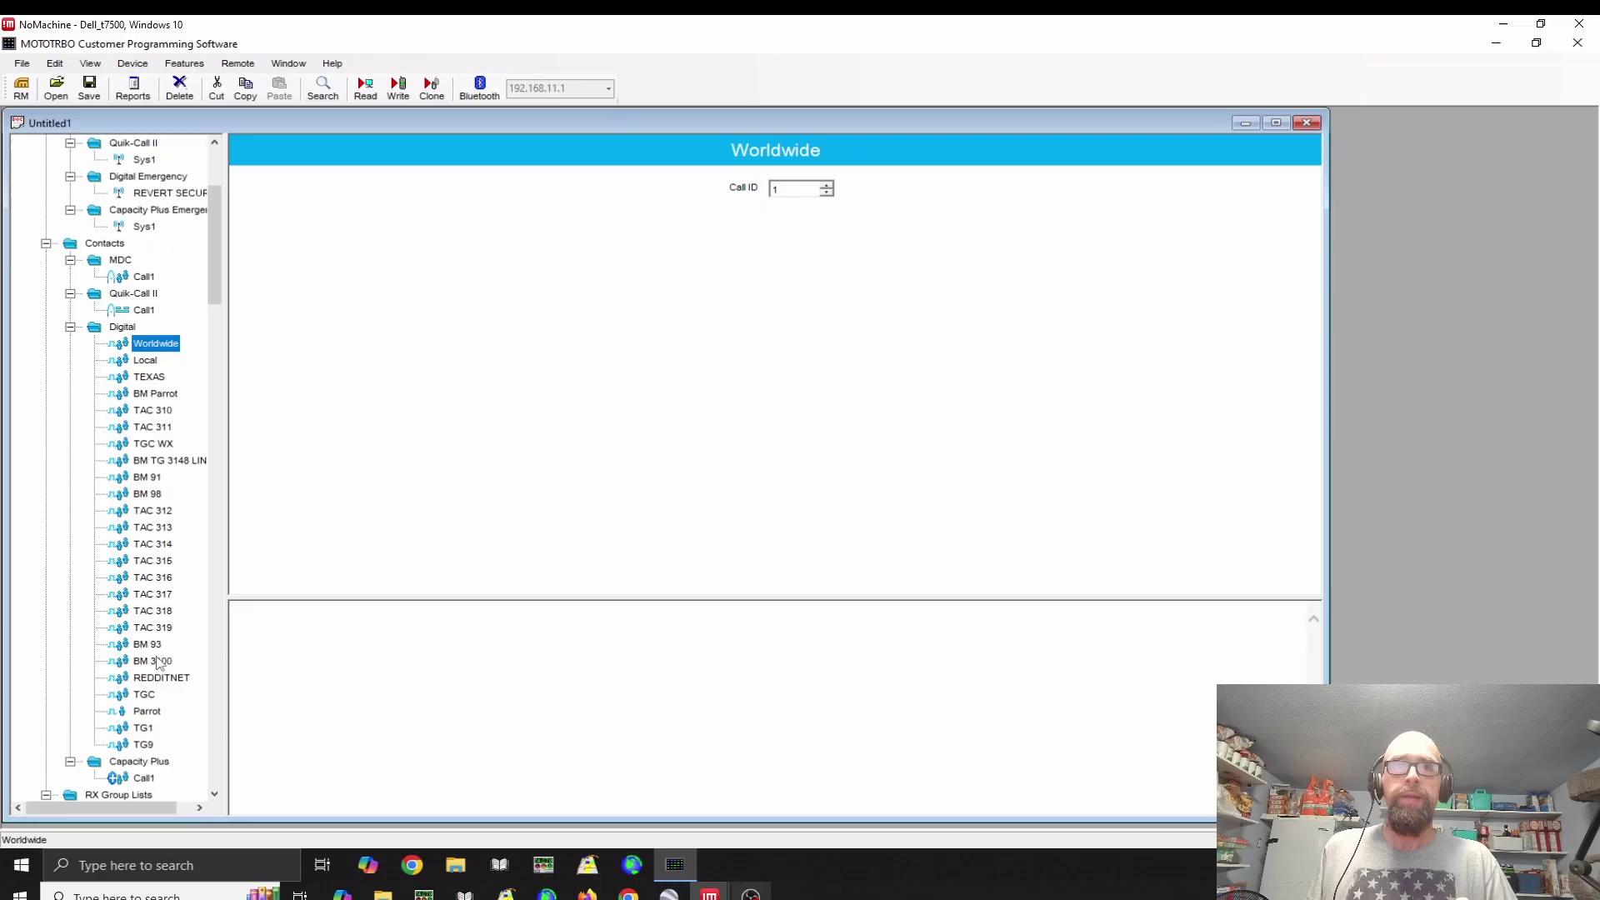
pyautogui.click(147, 482)
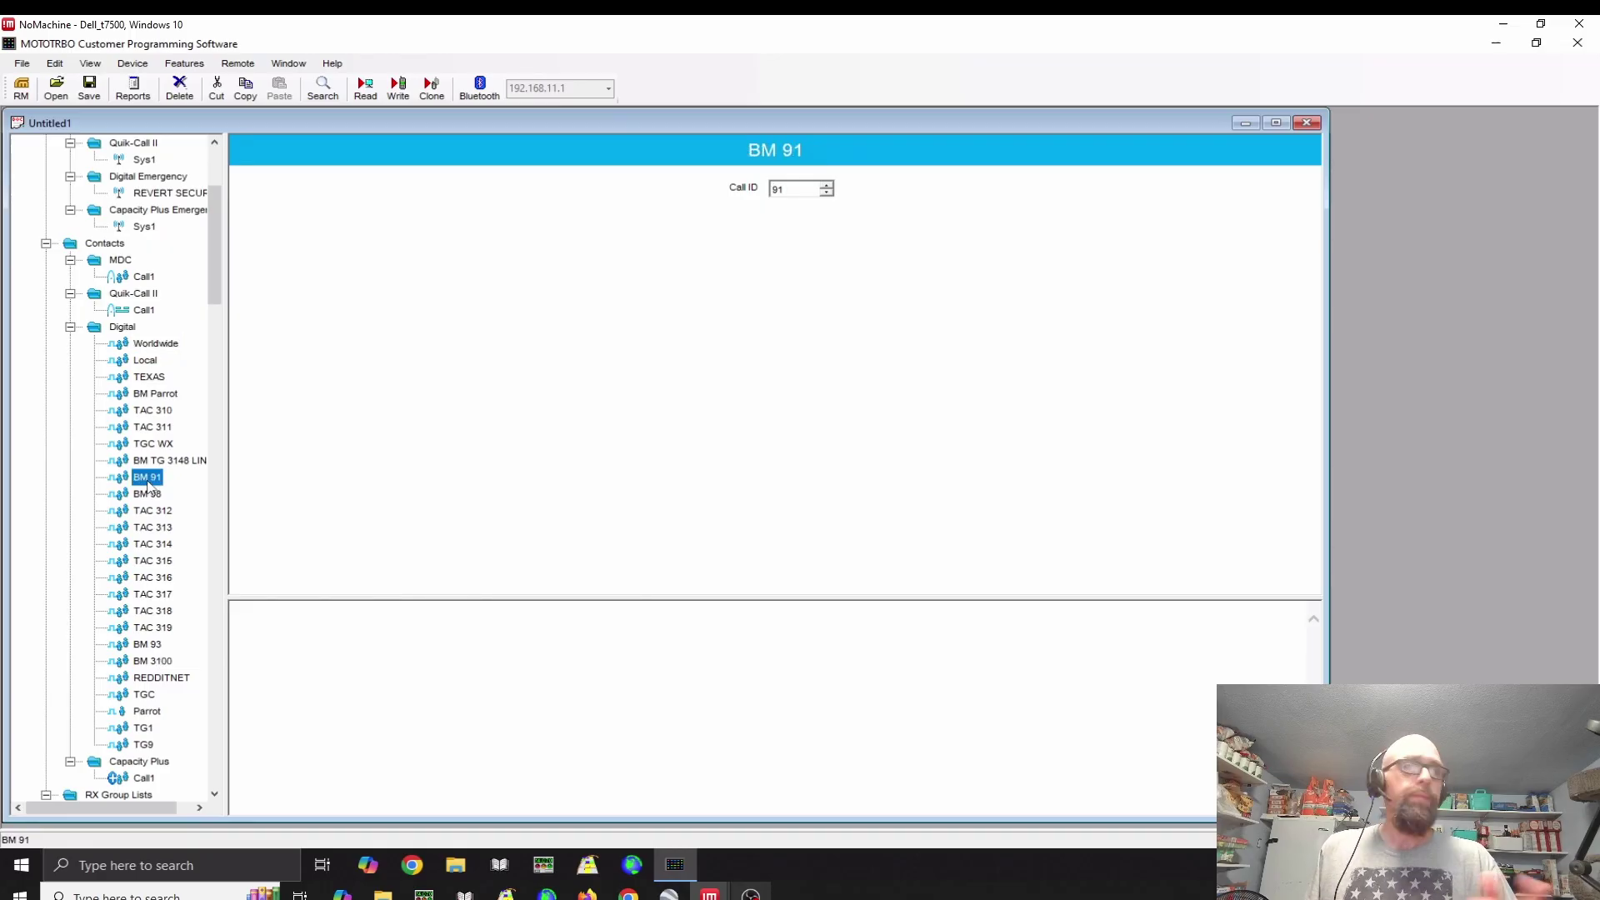
pyautogui.click(149, 496)
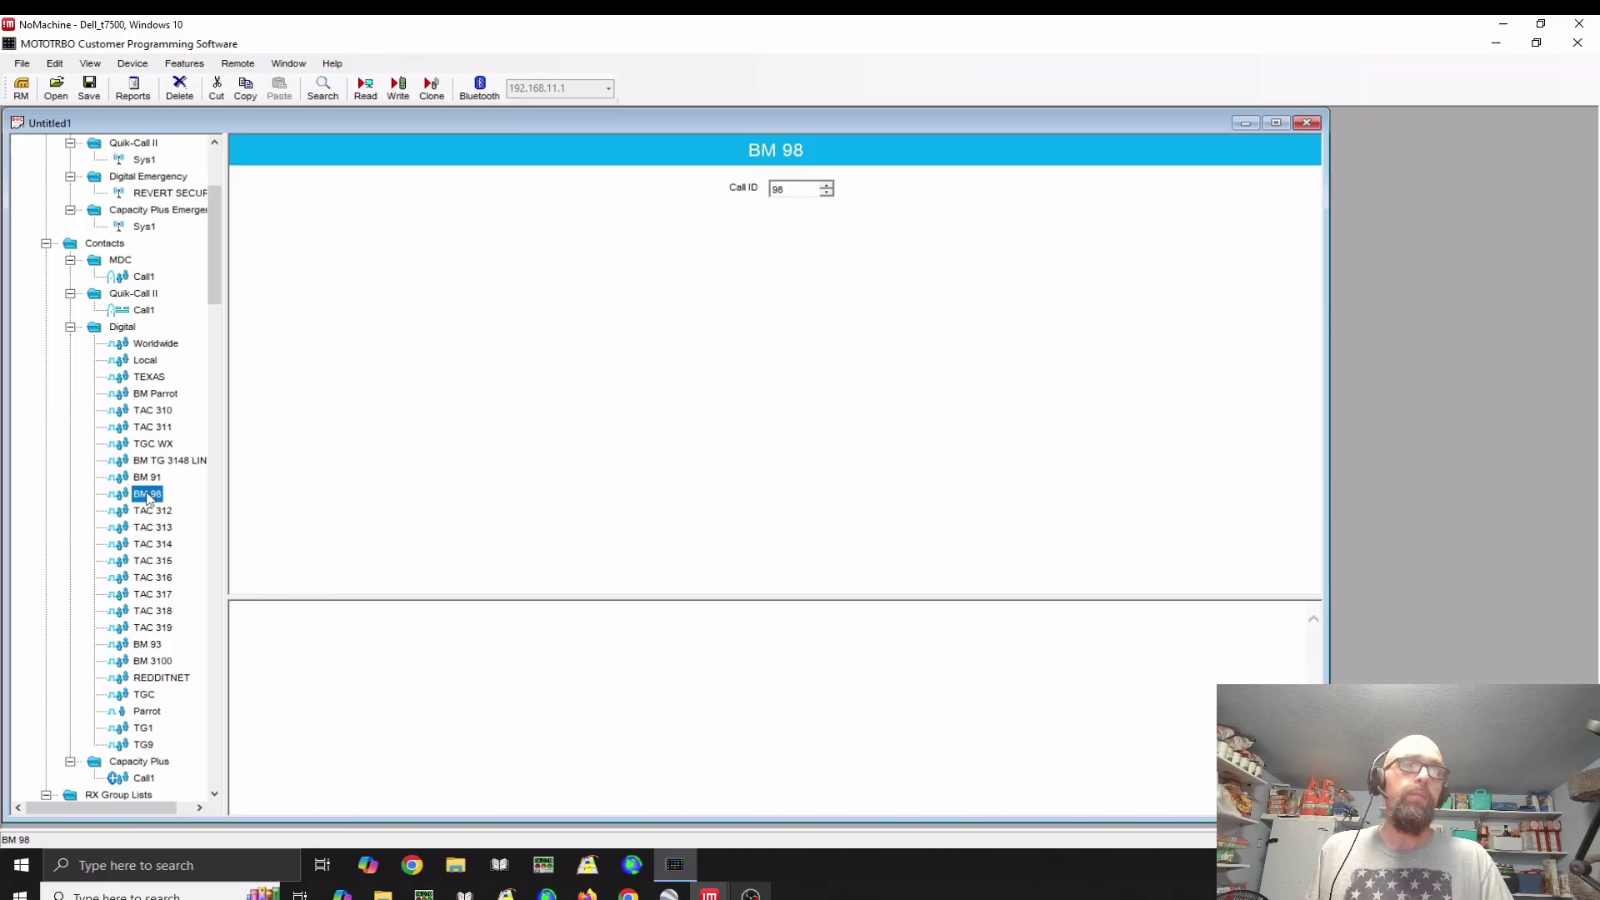
pyautogui.scroll(-2, 177, 600)
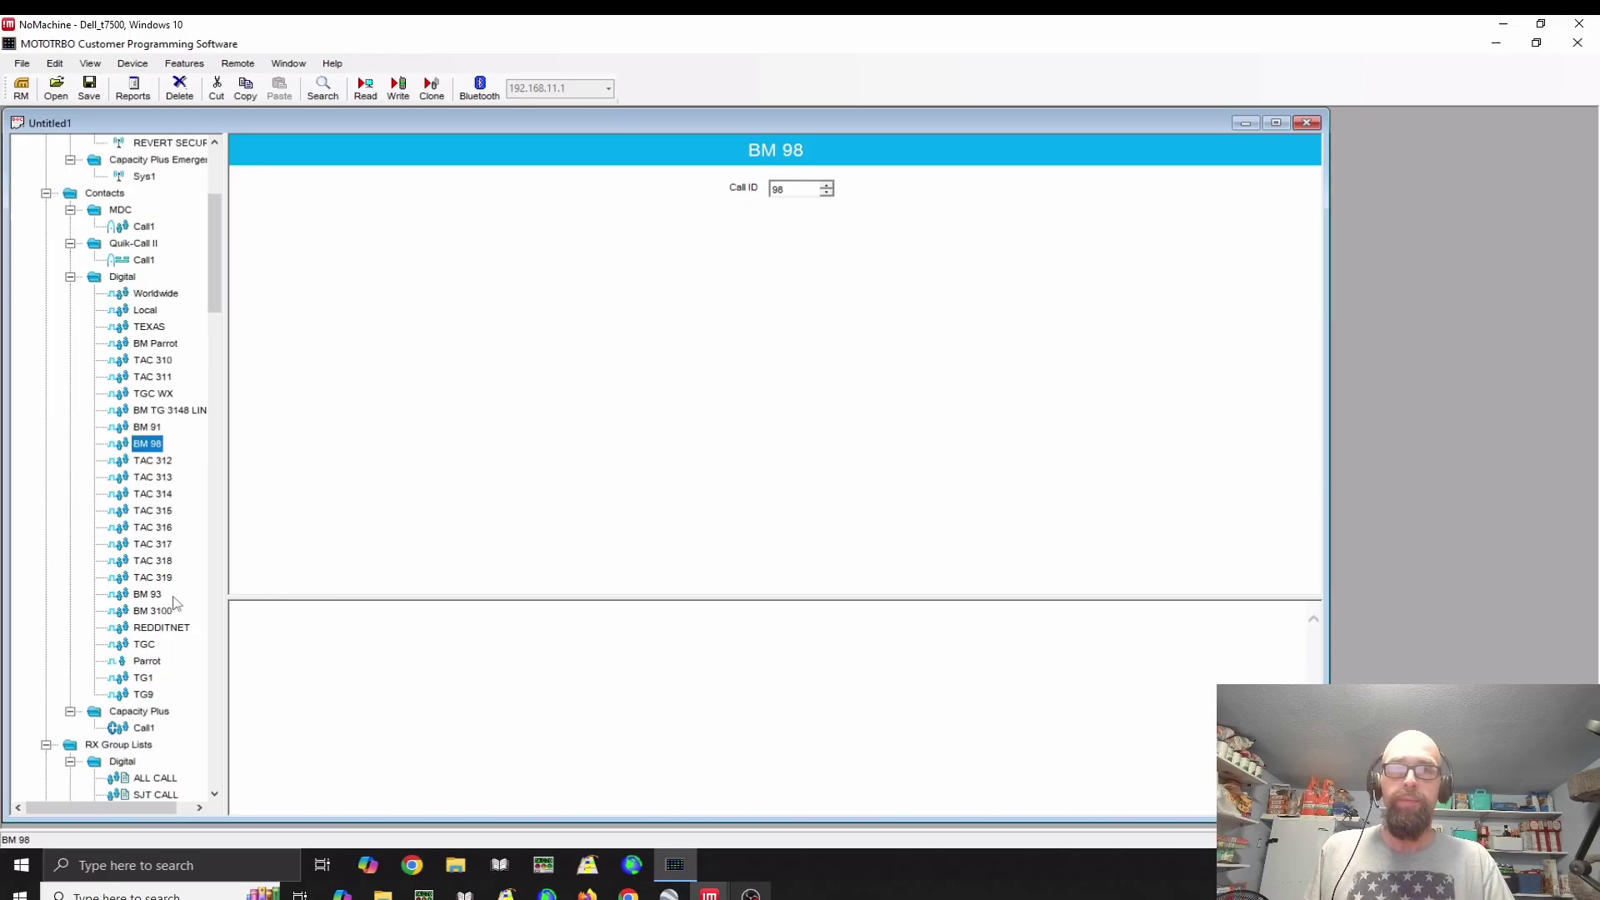
pyautogui.scroll(-3, 177, 600)
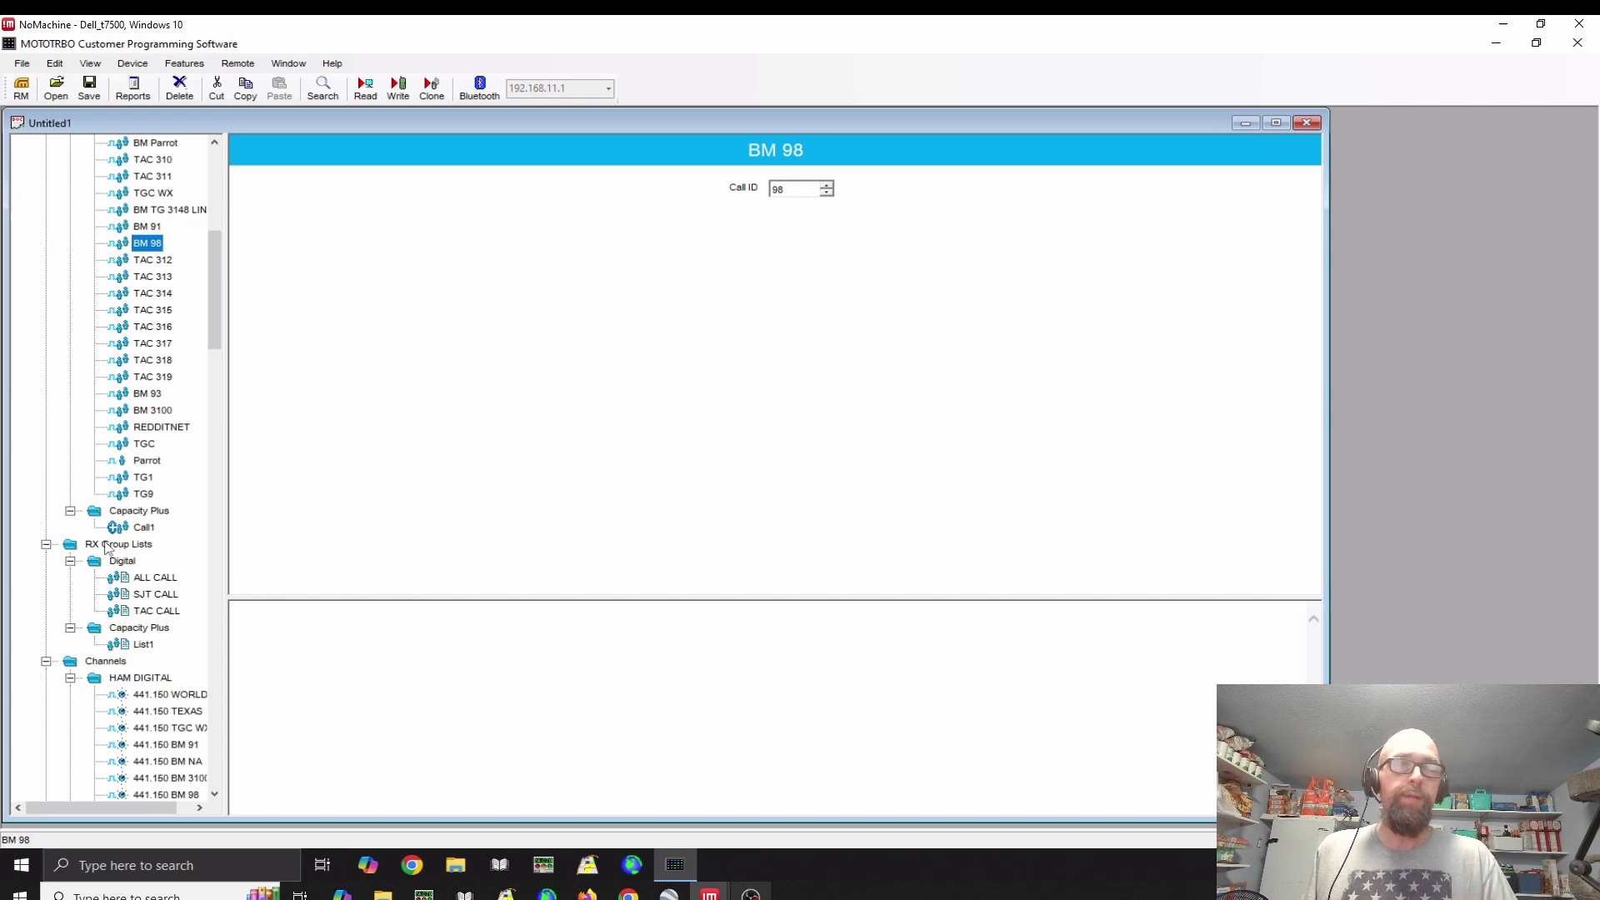
# Look through the ALL CALL, SJT CALL and TAC CALL digital RX group lists
pyautogui.click(147, 579)
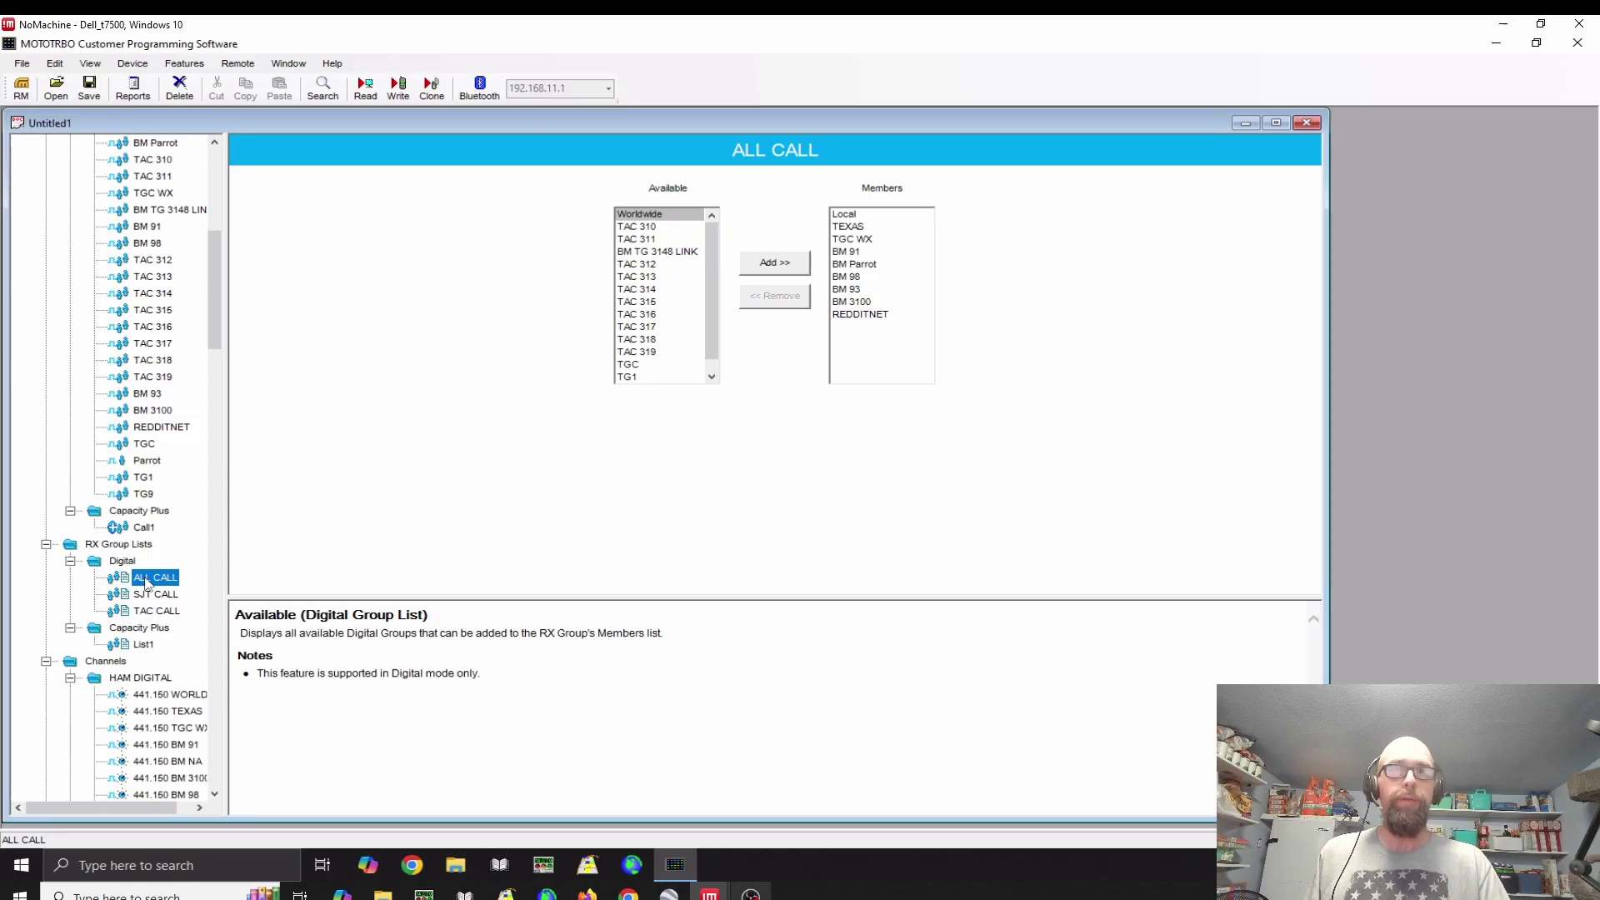
pyautogui.click(155, 595)
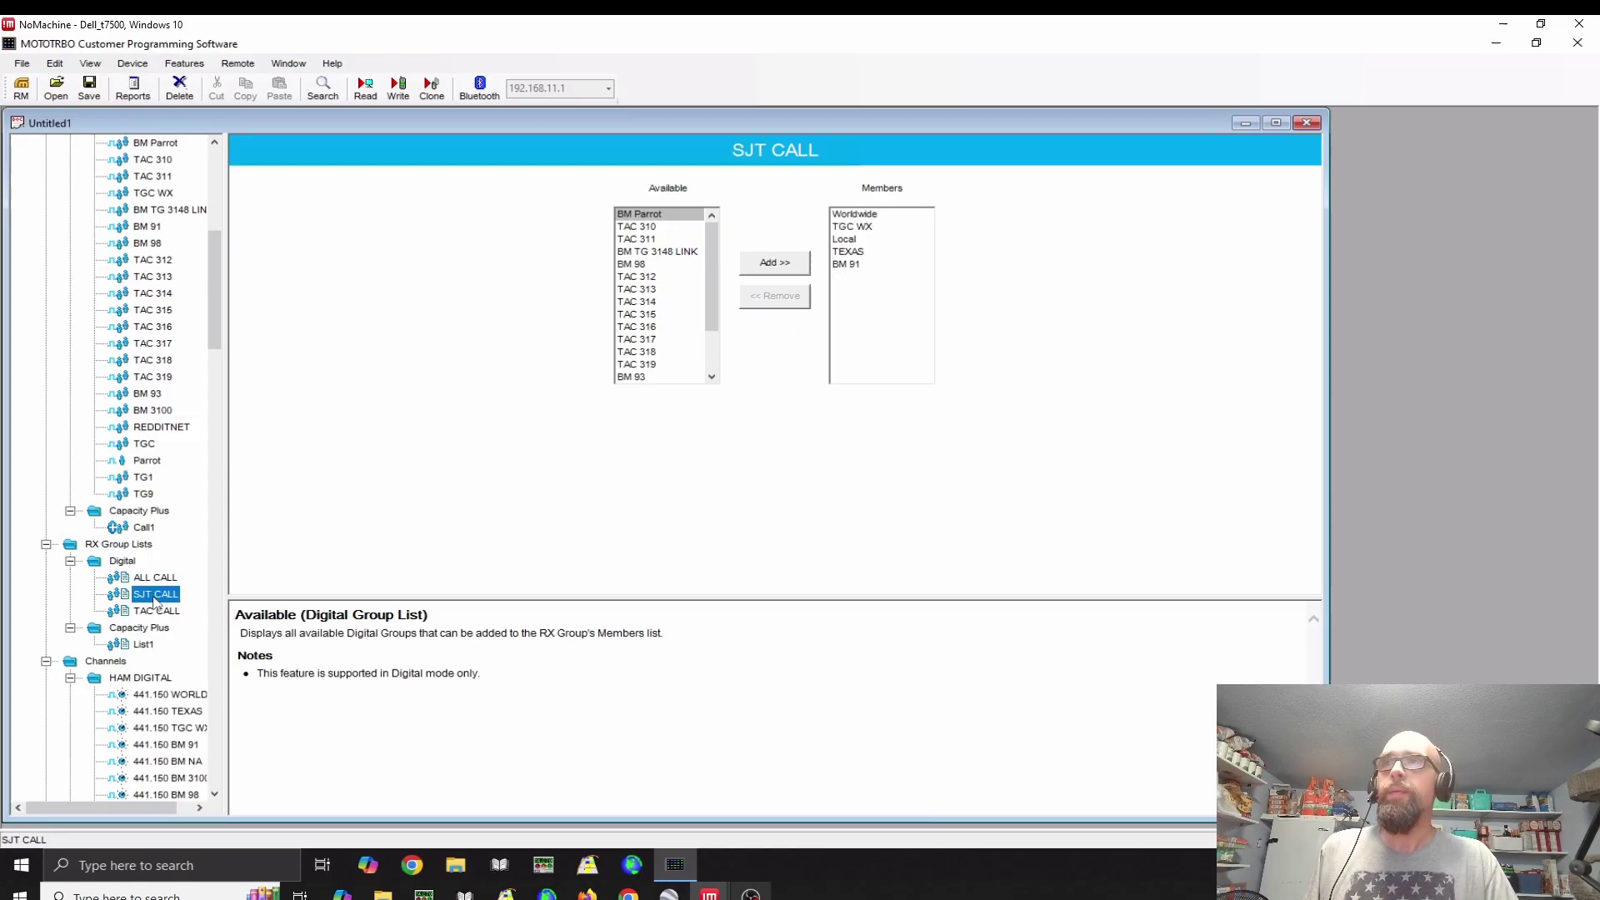
pyautogui.click(148, 612)
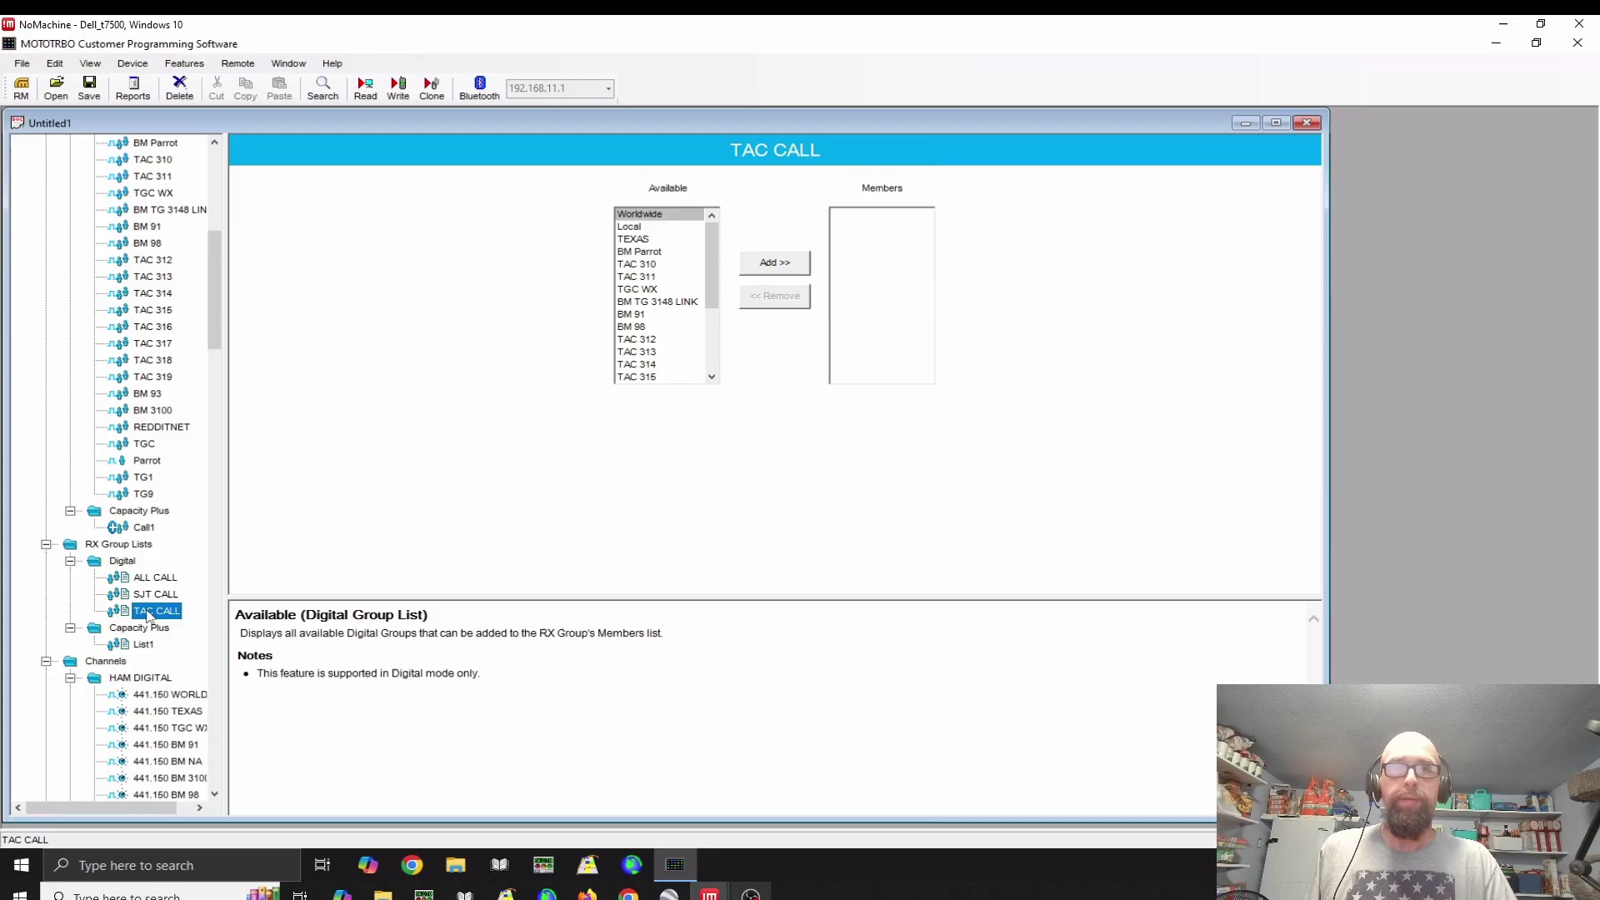
pyautogui.scroll(-5, 148, 634)
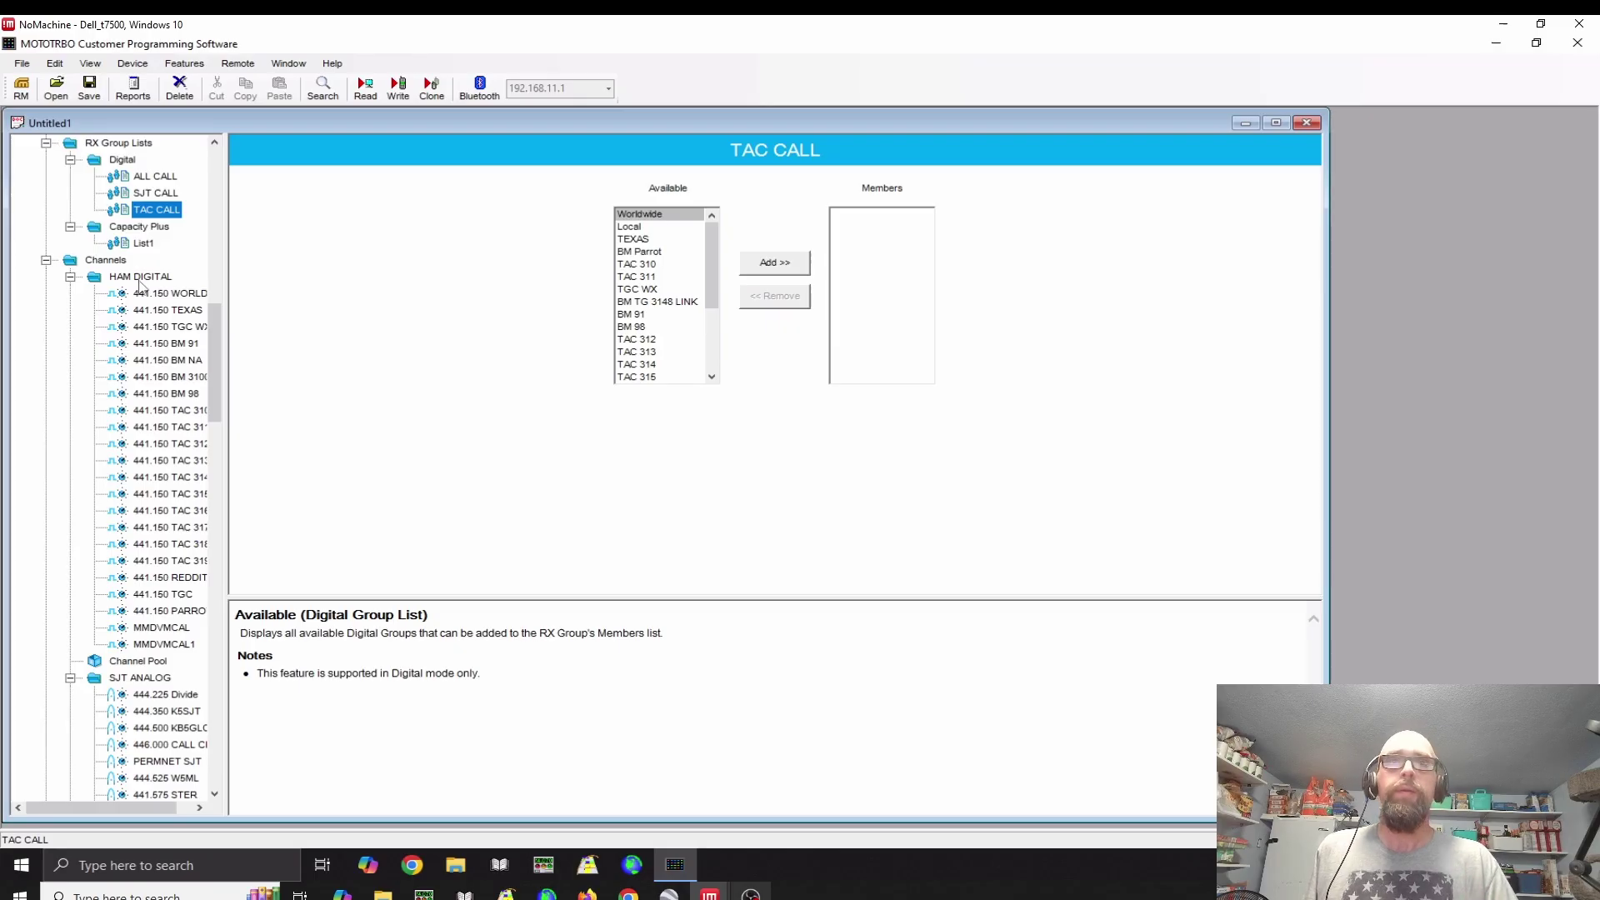
# Show the HAM DIGITAL zone's channel grid, then browse the remaining zones in the channel tree
pyautogui.click(139, 279)
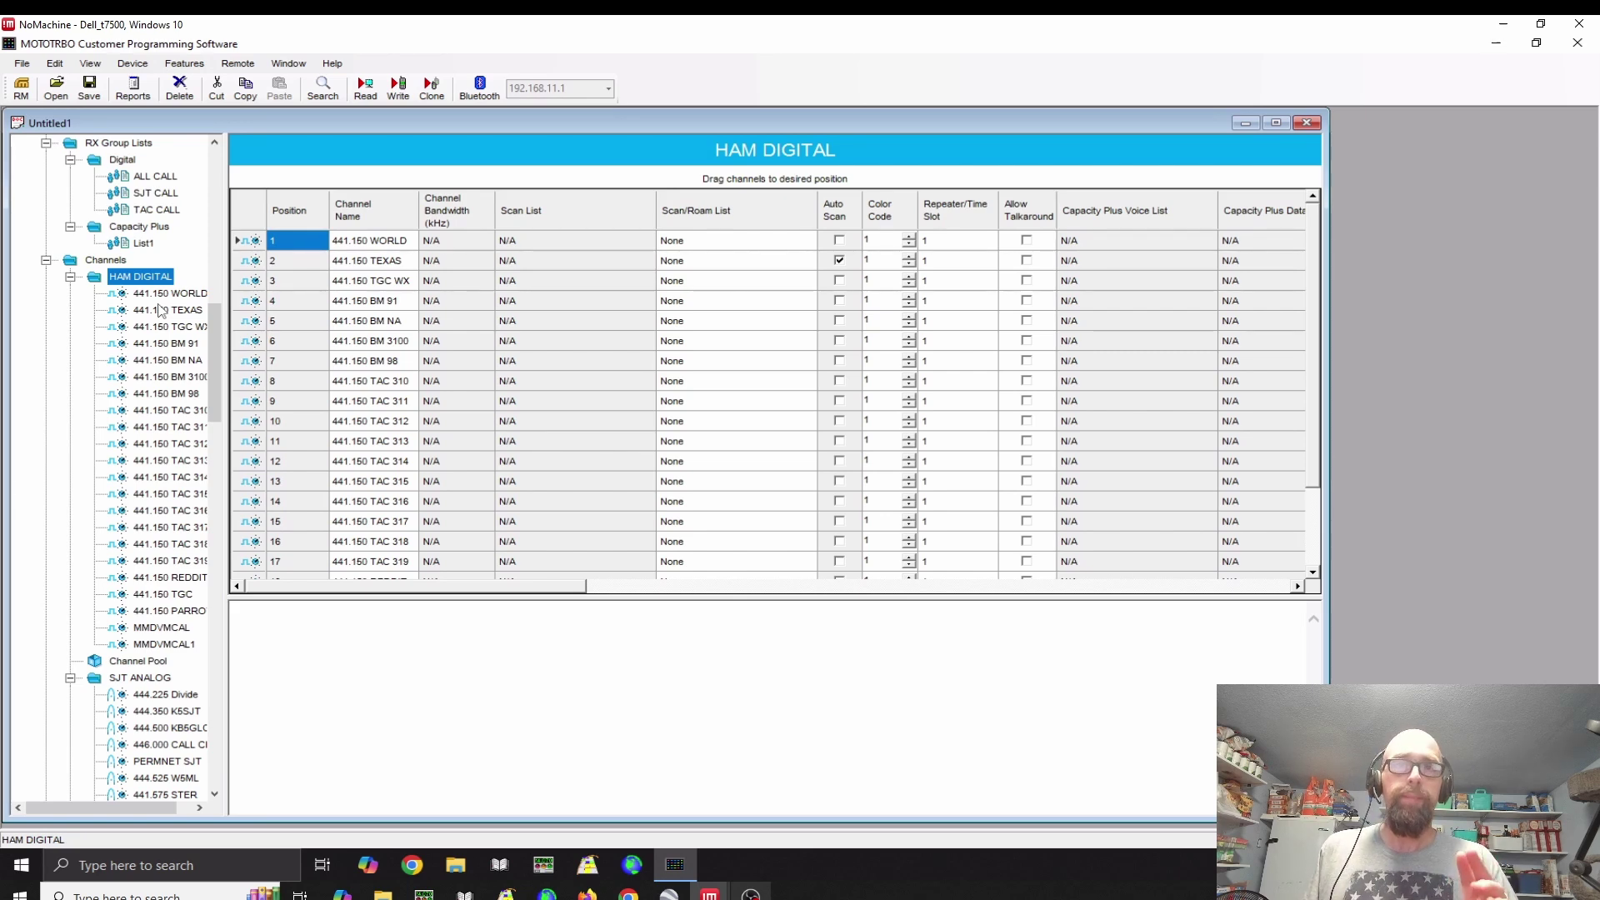
pyautogui.scroll(-6, 161, 317)
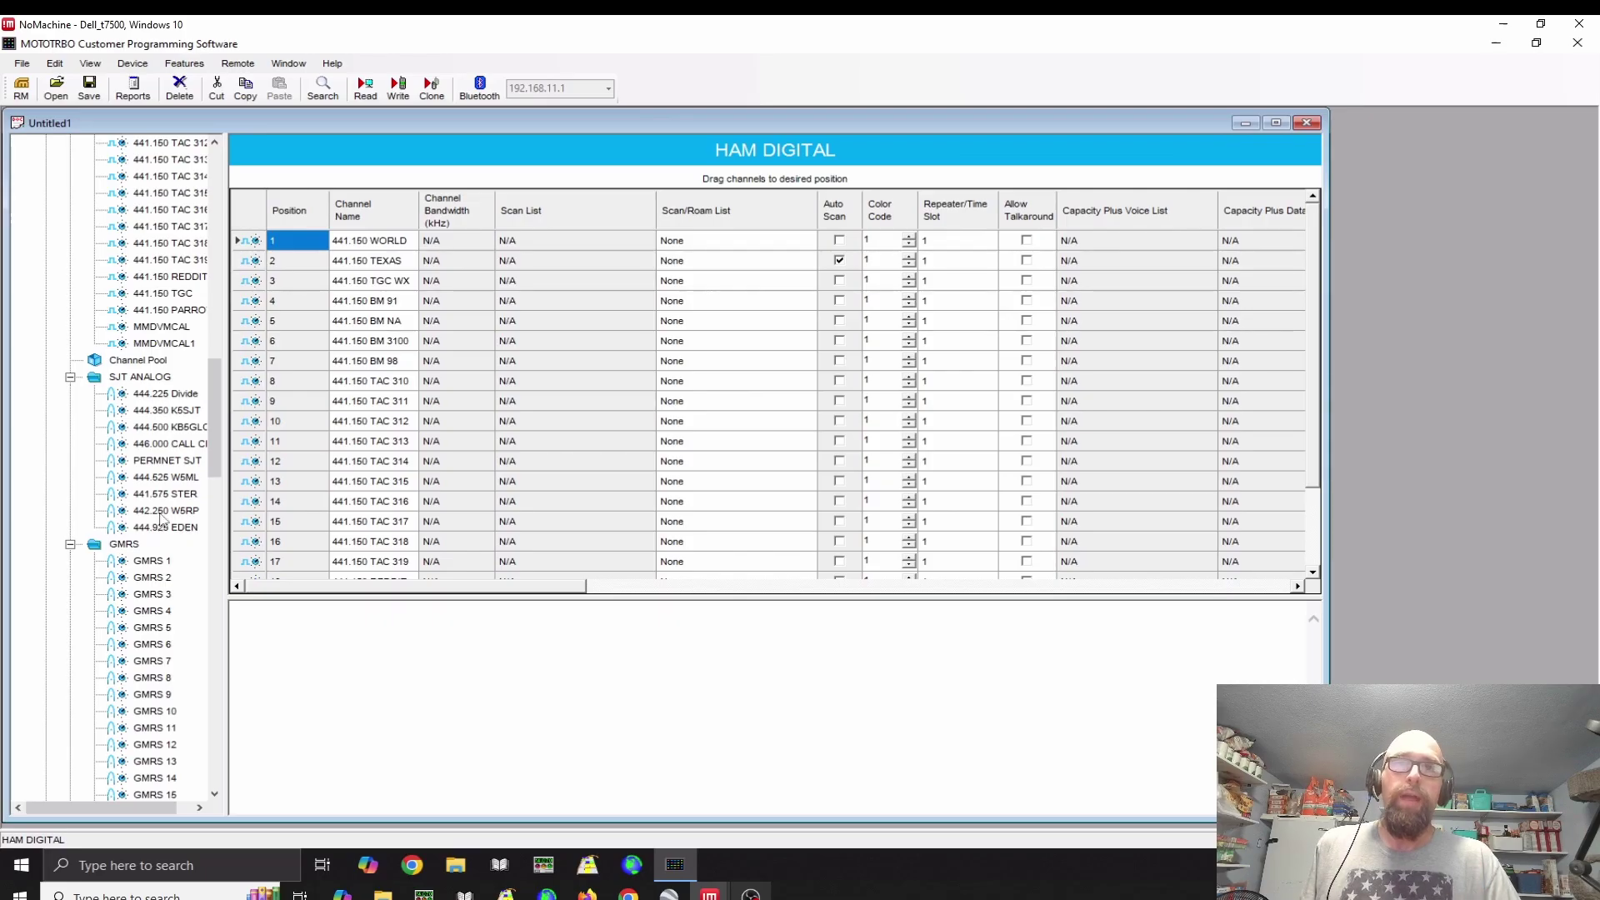
pyautogui.scroll(-4, 163, 520)
pyautogui.scroll(-8, 129, 458)
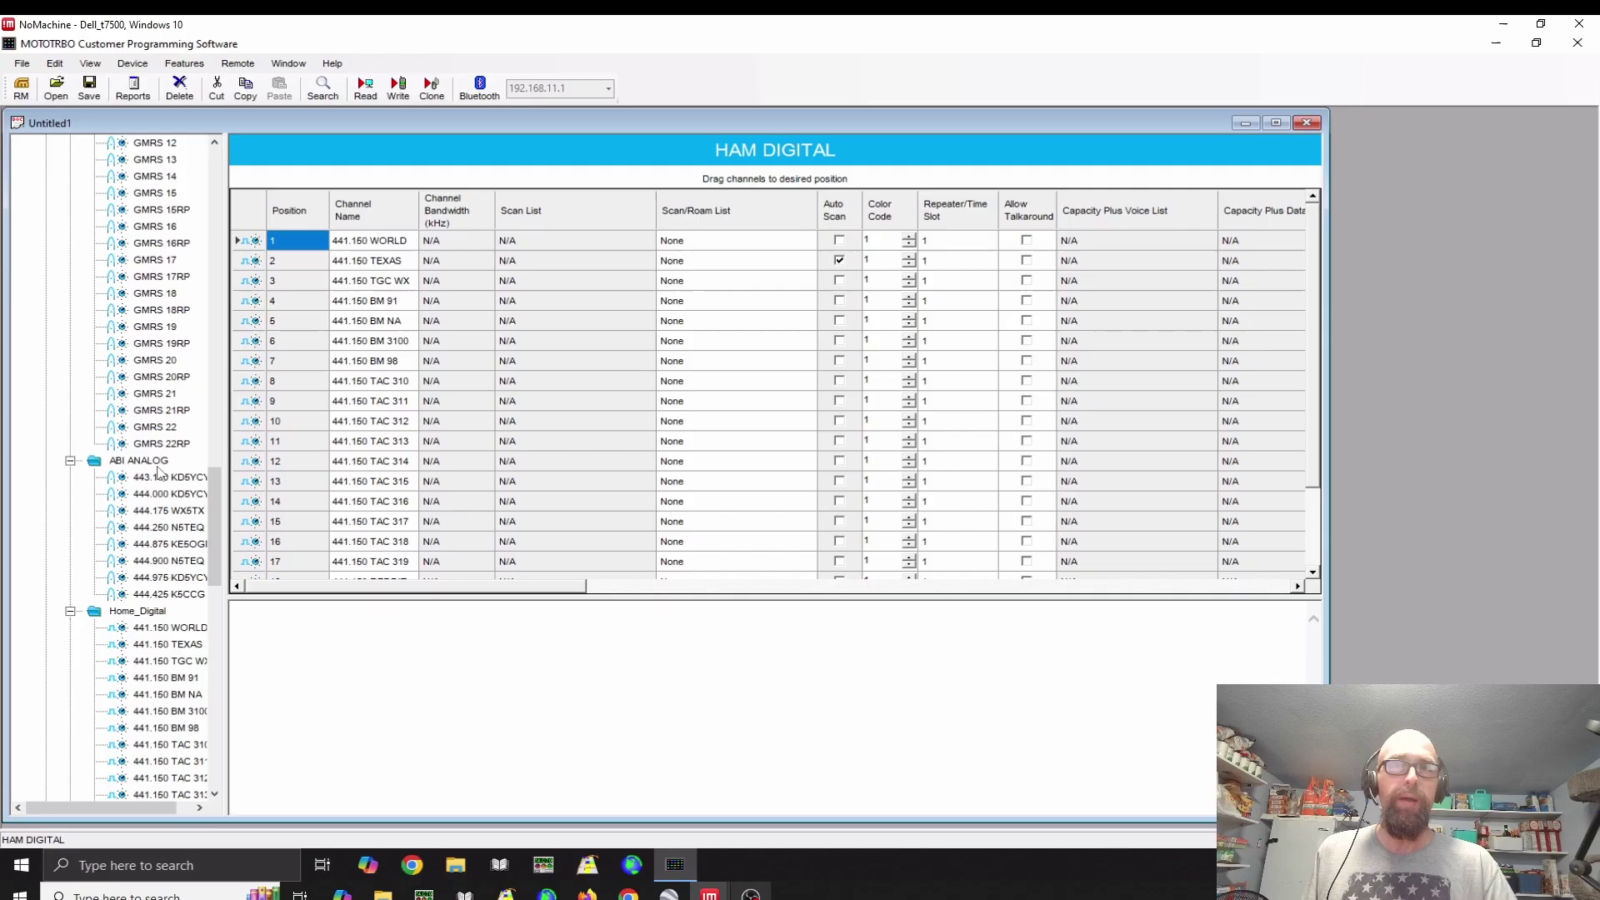
pyautogui.scroll(-4, 162, 475)
pyautogui.scroll(-8, 164, 483)
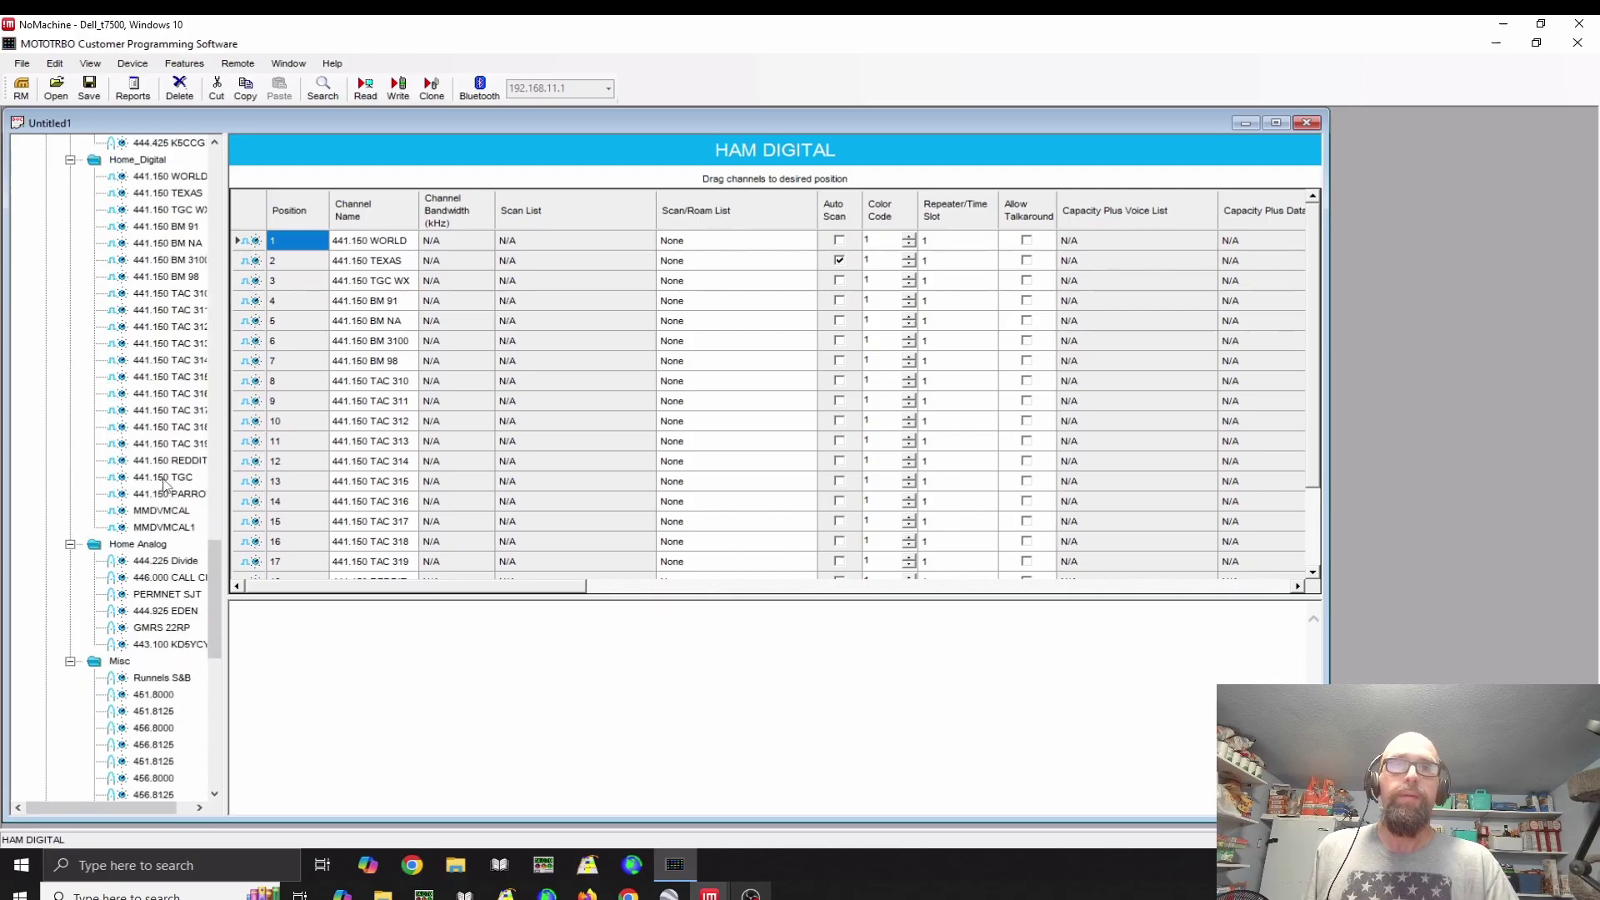
pyautogui.scroll(-4, 162, 567)
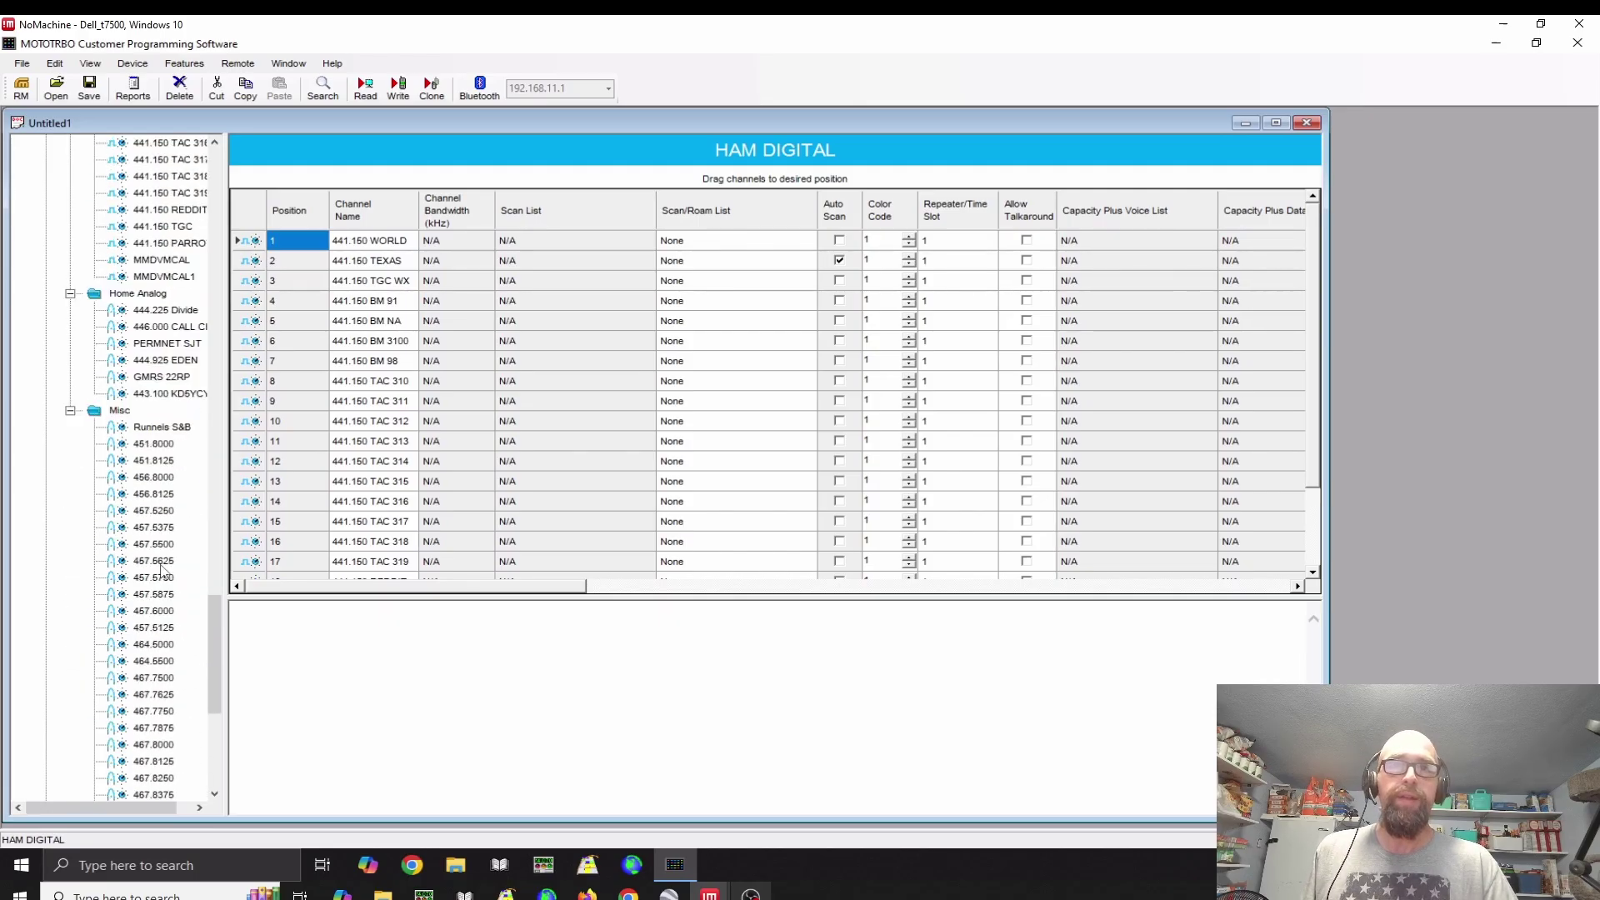
pyautogui.scroll(-4, 163, 566)
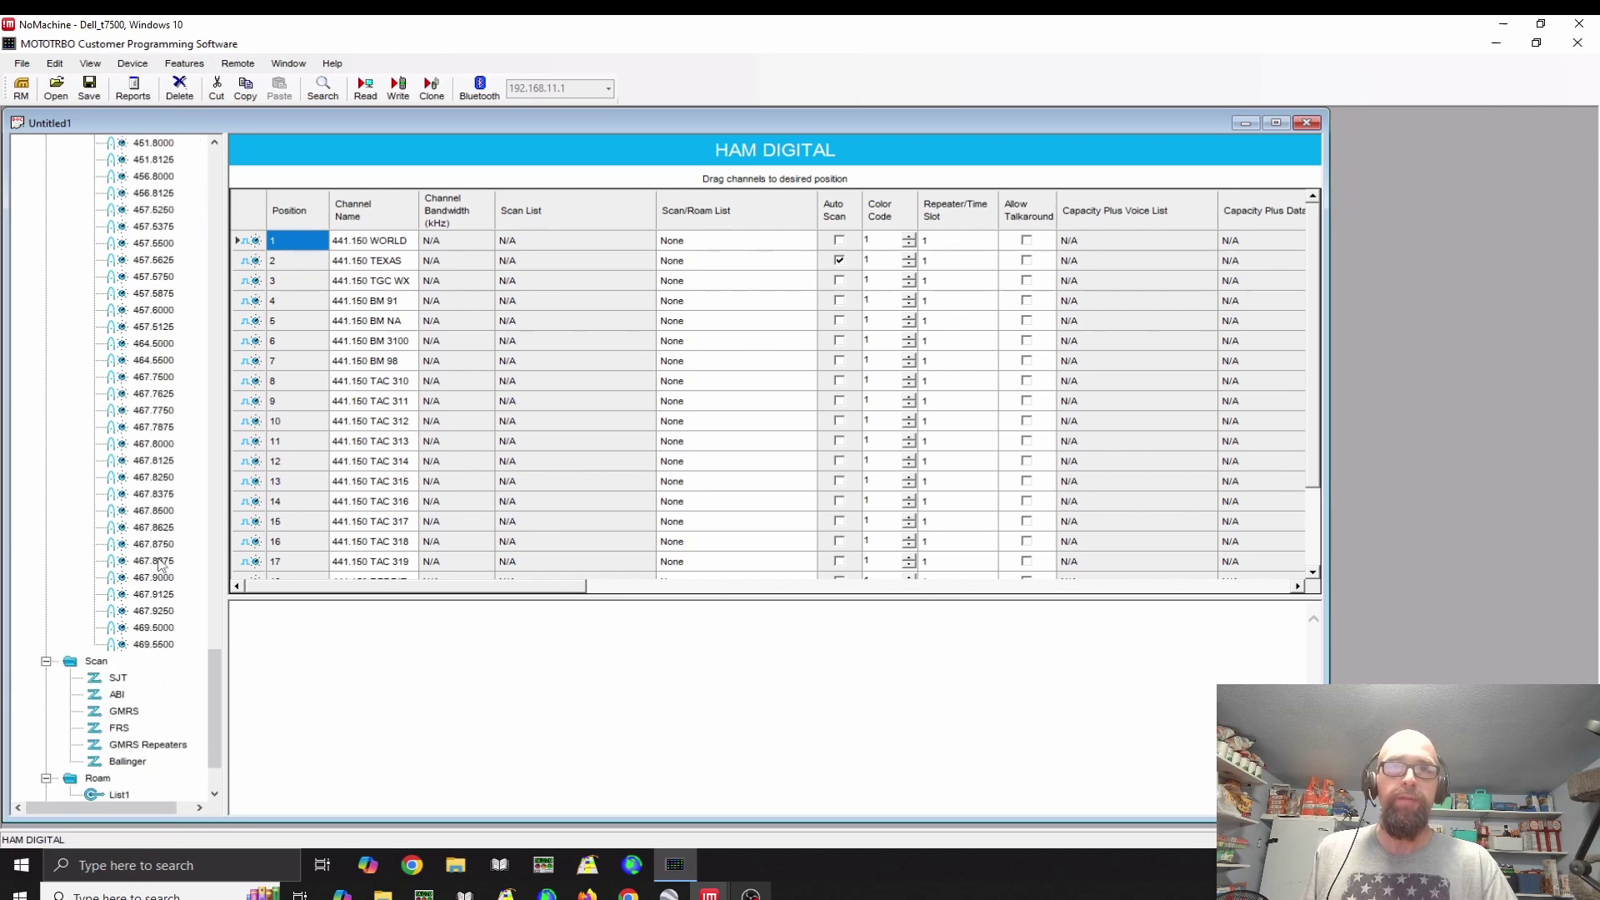
pyautogui.scroll(-2, 161, 564)
# Inspect the general Scan settings and the SJT scan list with seven members and Talkback on
pyautogui.click(96, 562)
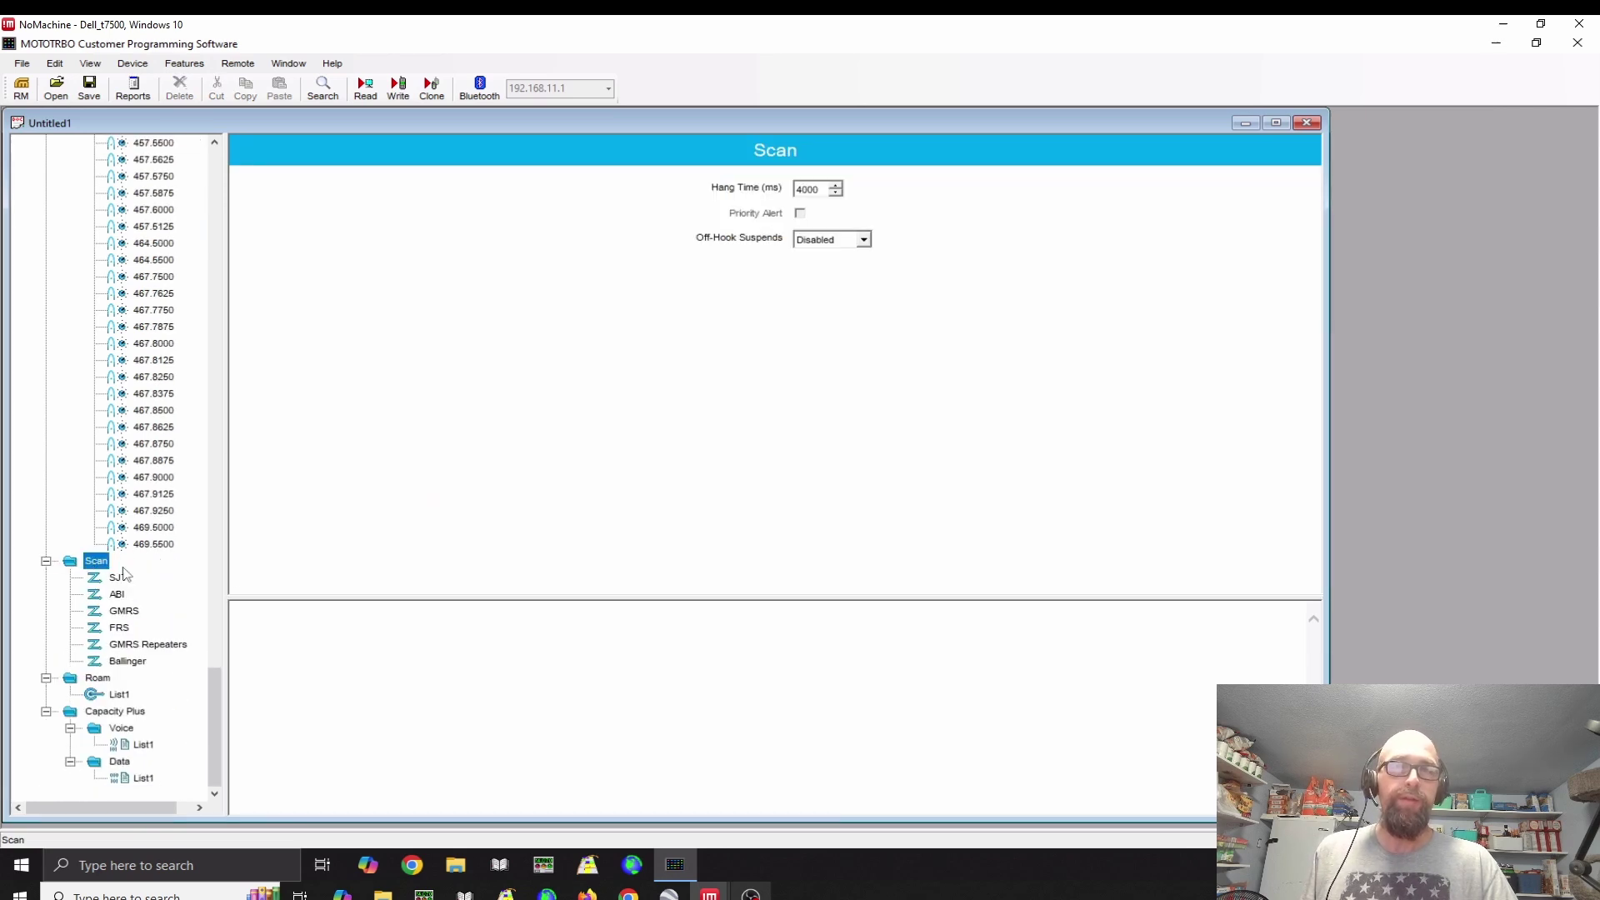
pyautogui.click(118, 578)
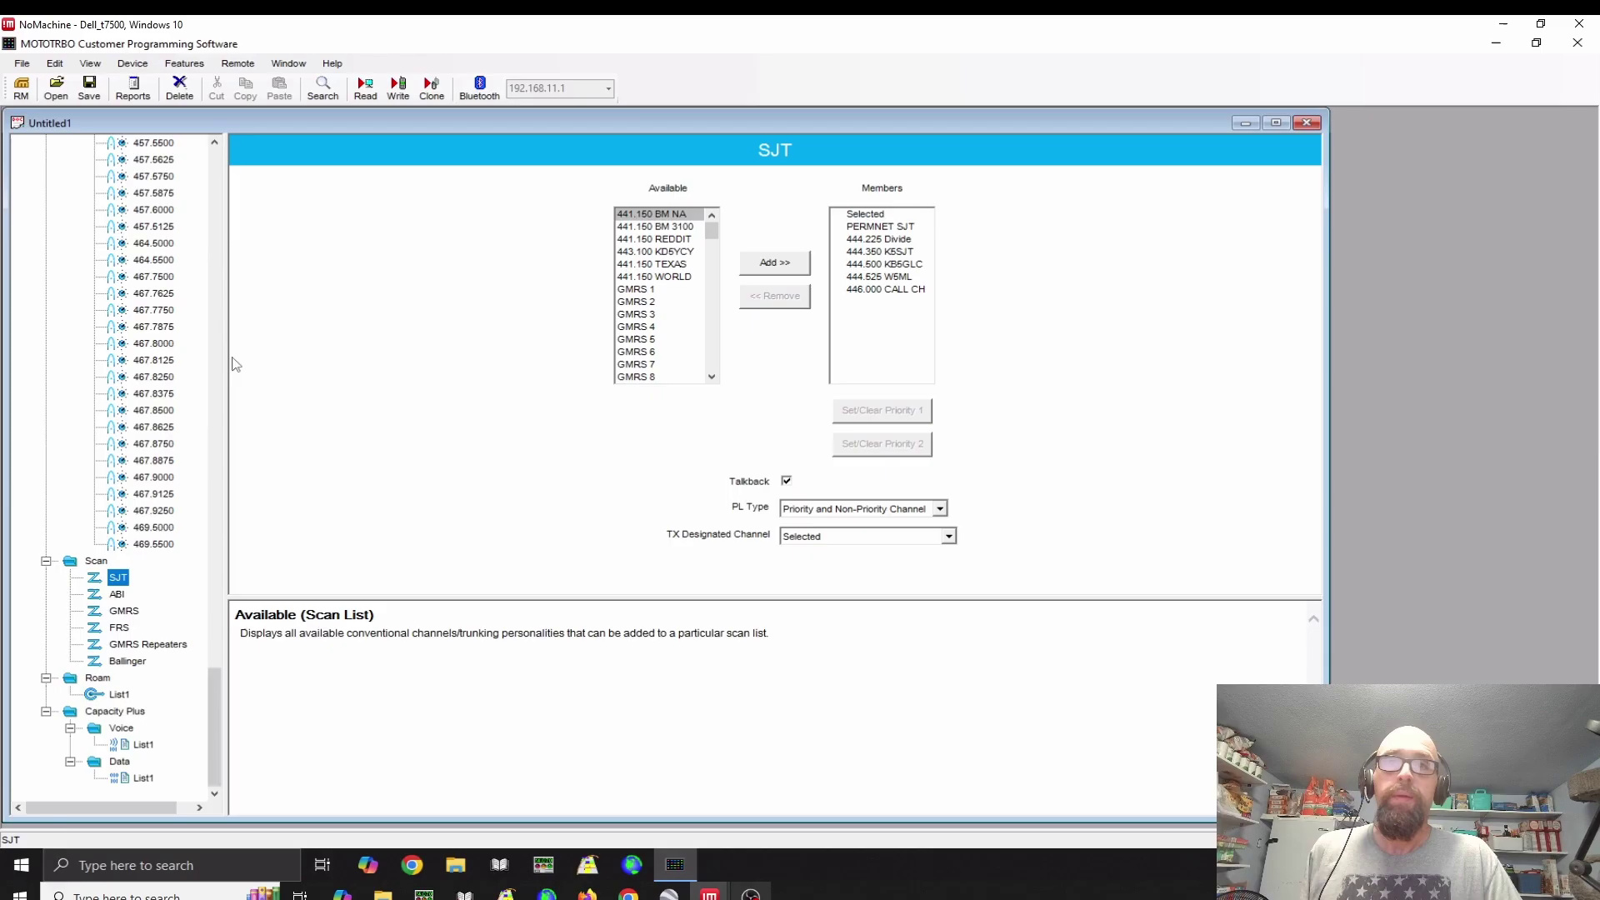
pyautogui.scroll(10, 161, 414)
pyautogui.scroll(20, 161, 413)
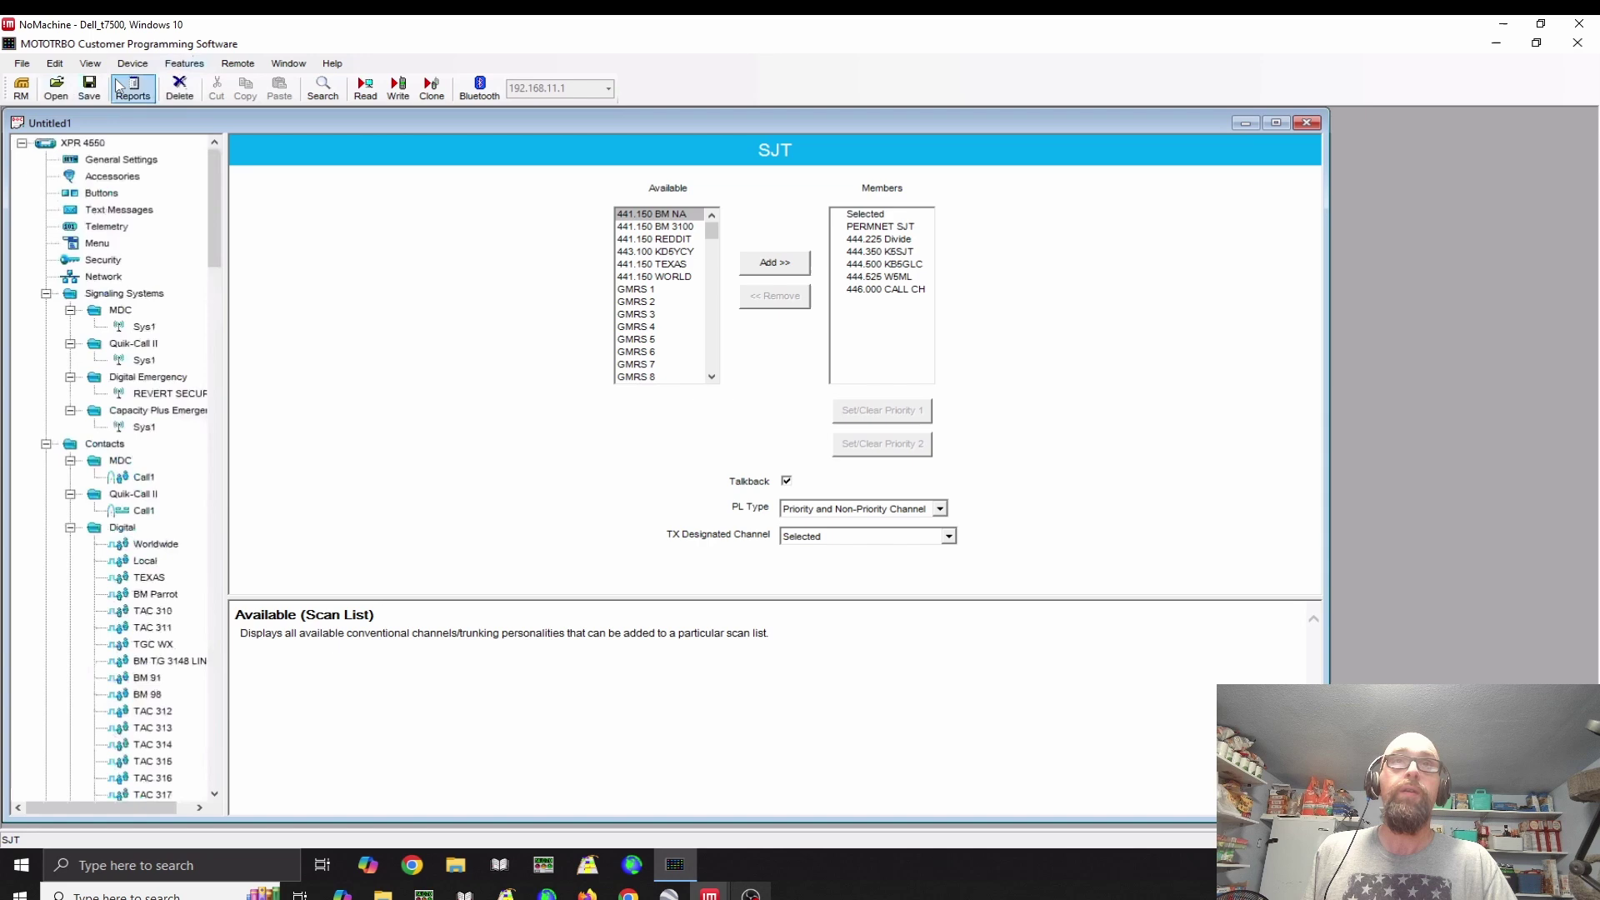
# Write the codeplug back to the XPR 4550 until 'Write device successful' appears
pyautogui.click(399, 91)
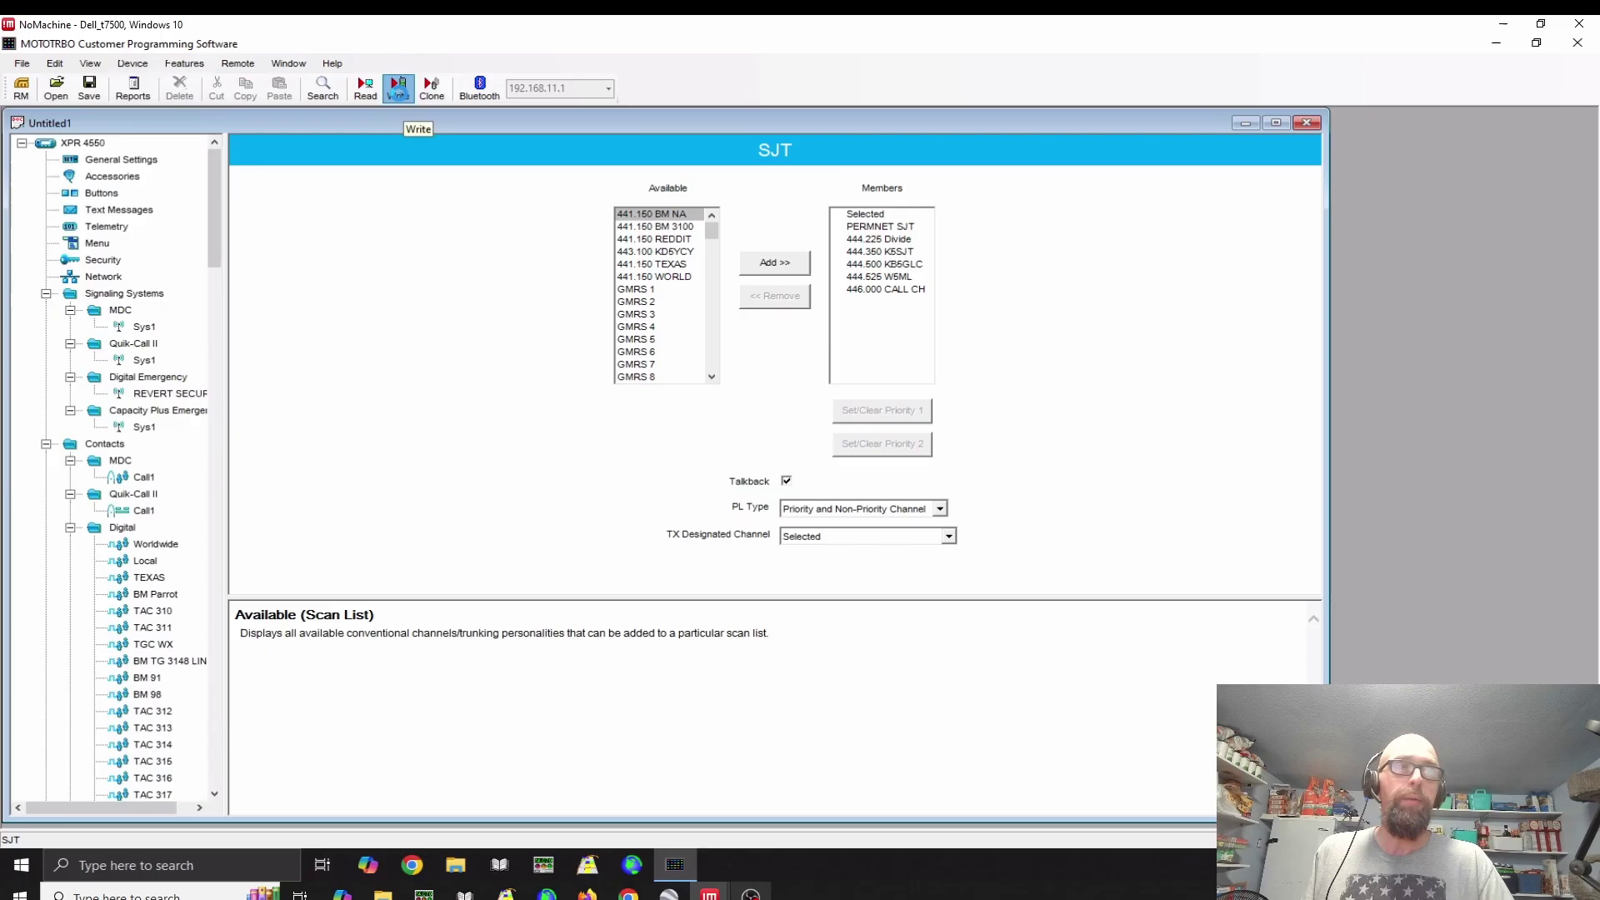